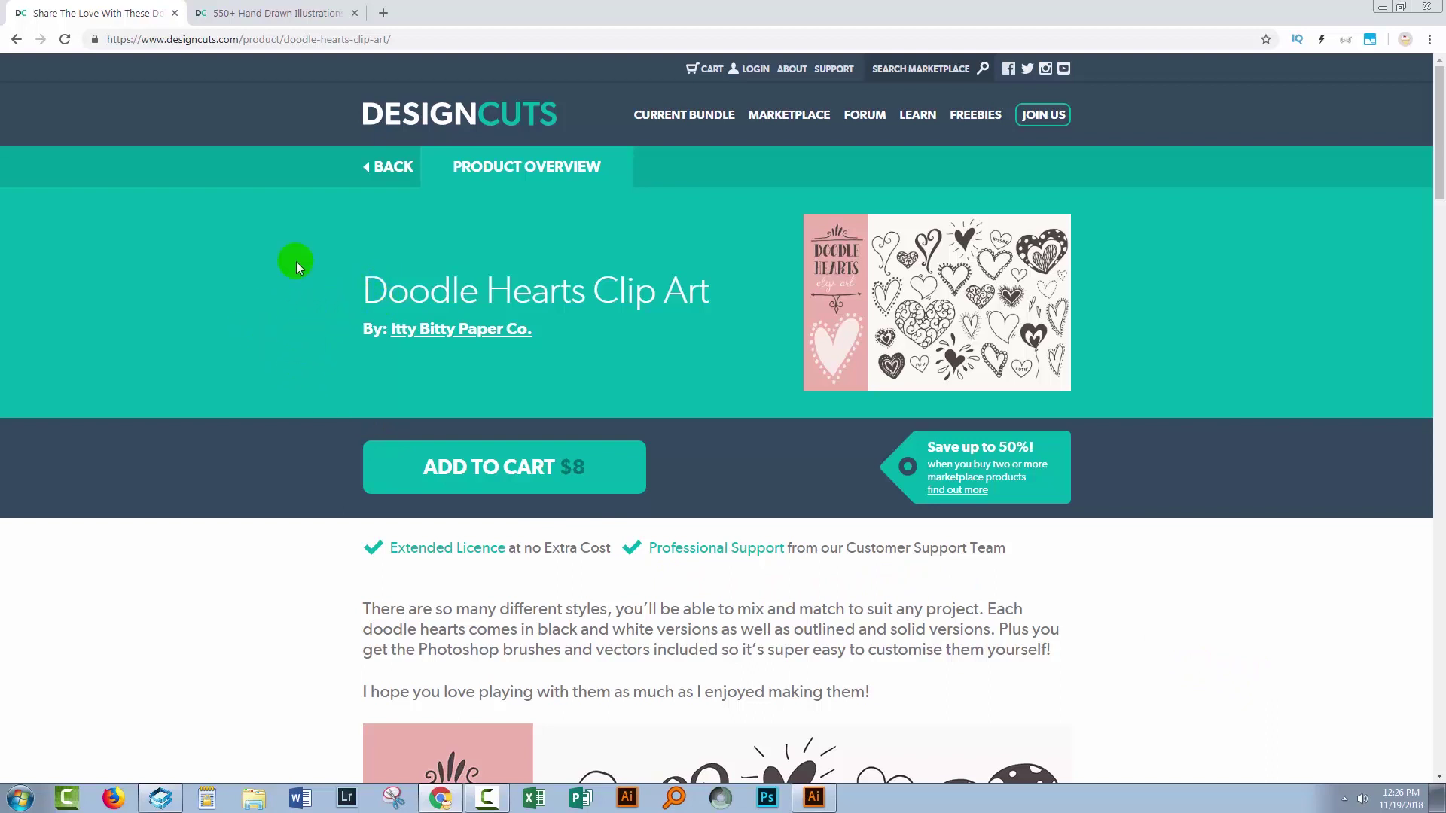
Switch to the 550+ Hand Drawn Illustrations tab and scroll through its product details and back up
click(248, 13)
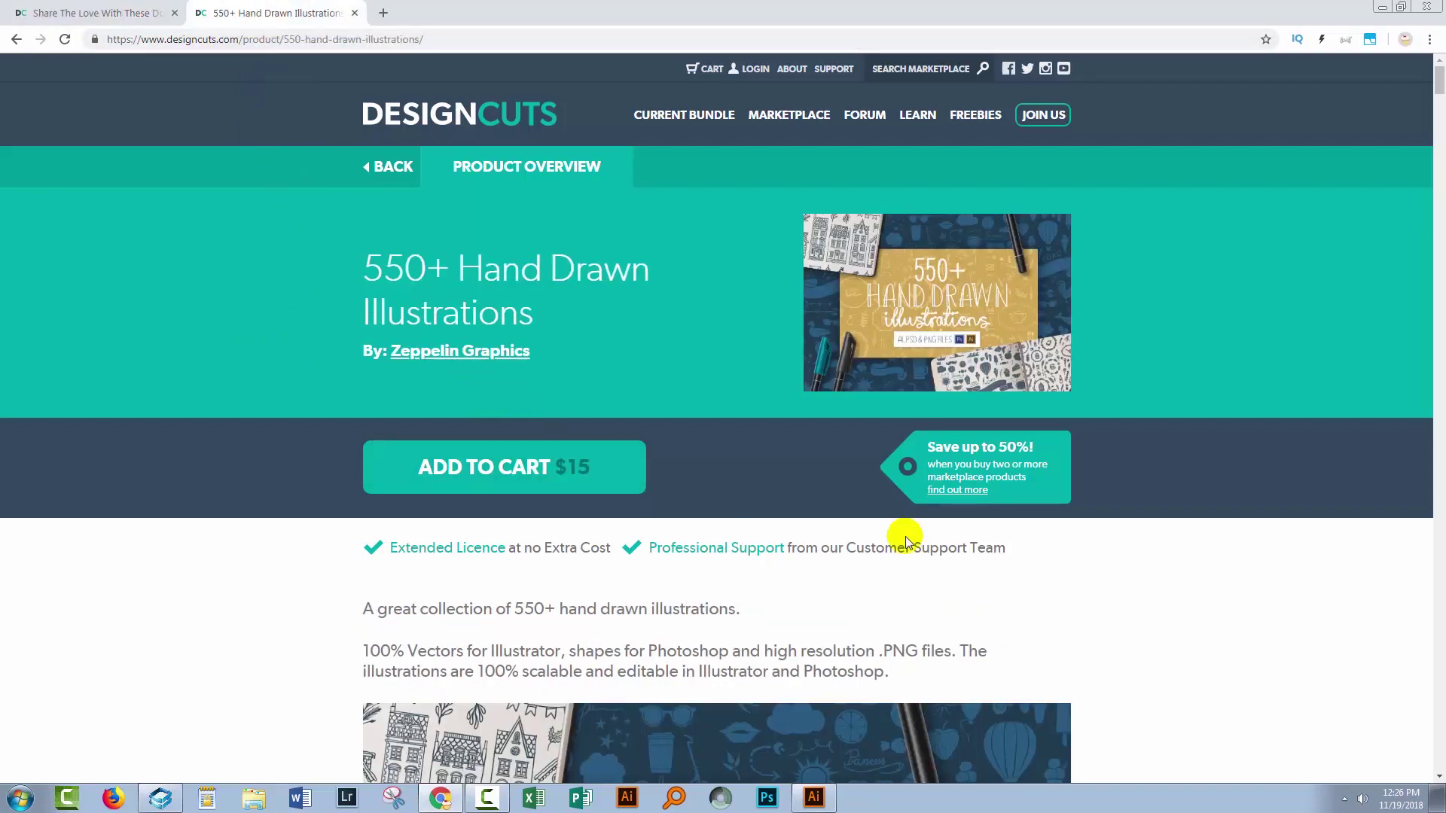
scroll(1195, 579, down, 5)
scroll(1195, 617, down, 5)
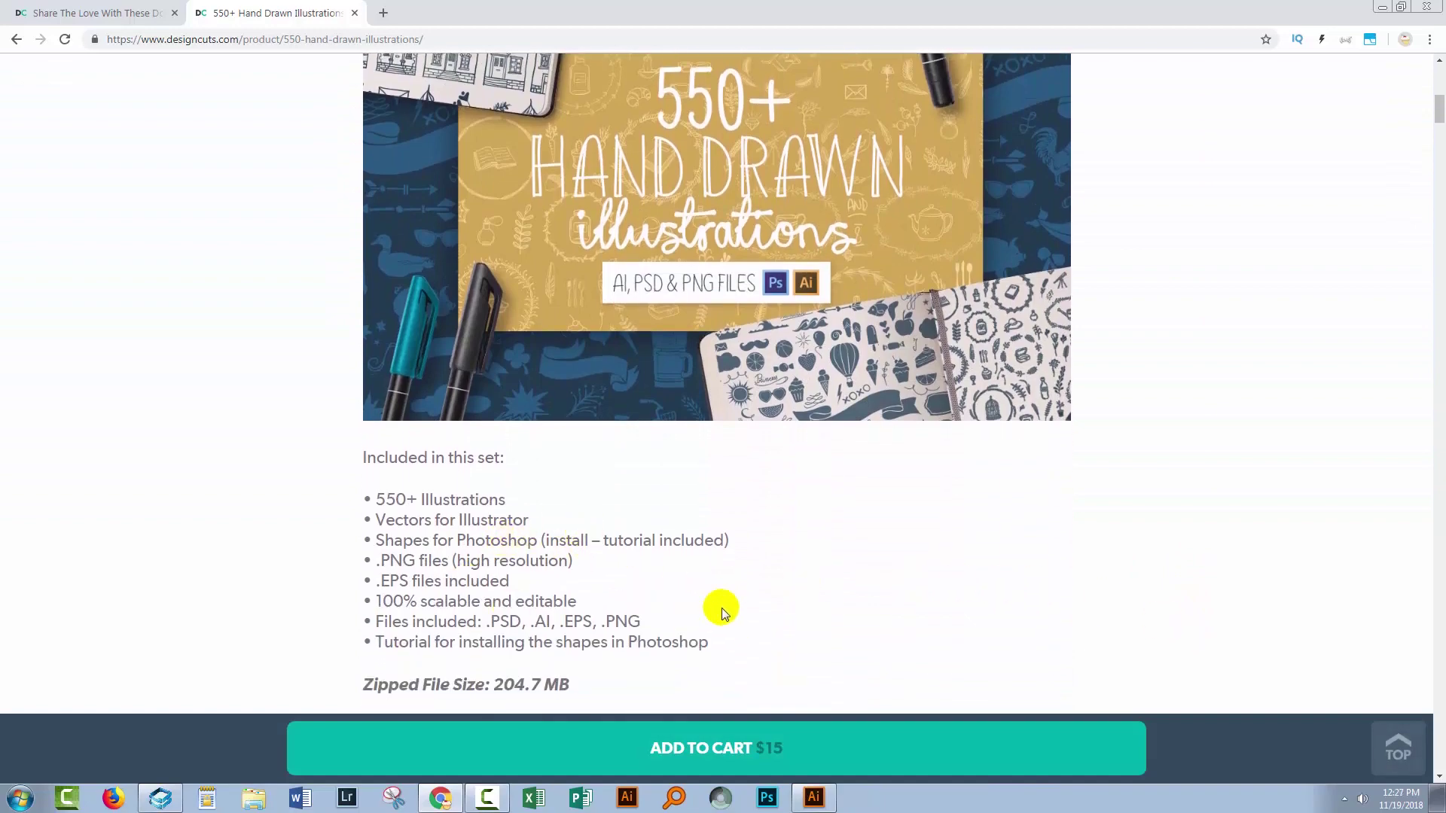
scroll(830, 559, up, 8)
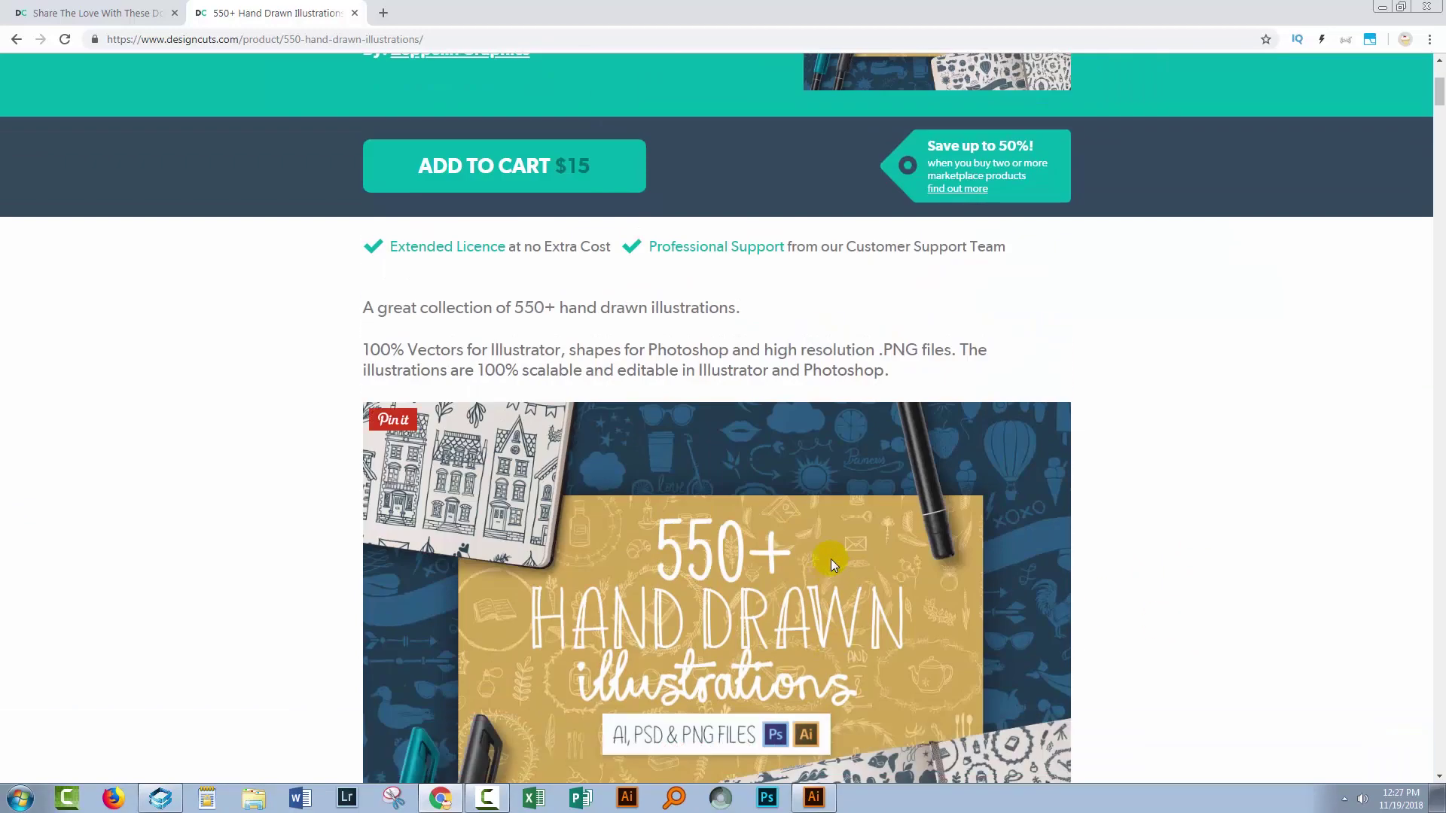
scroll(829, 559, up, 1)
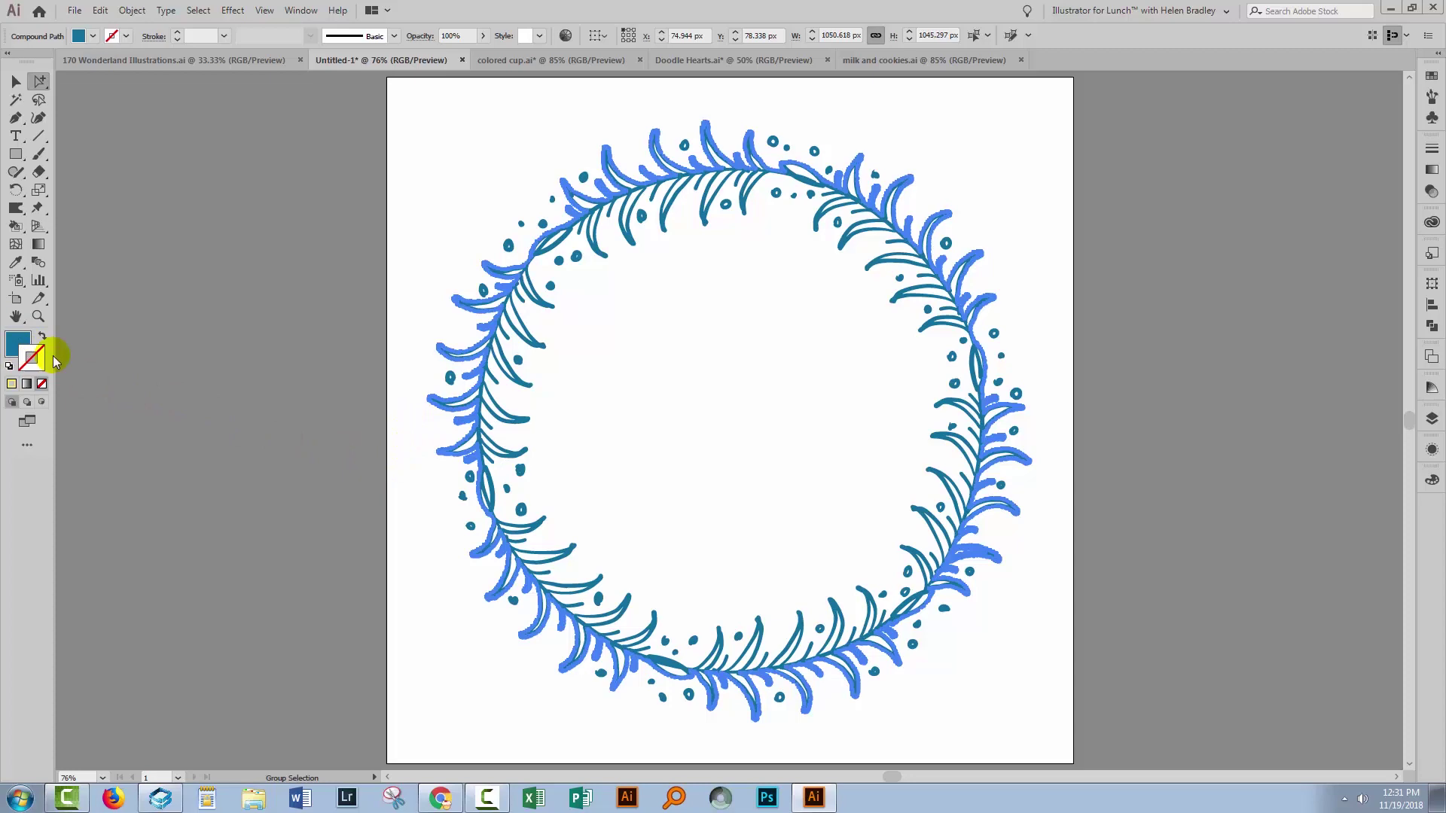
click(435, 504)
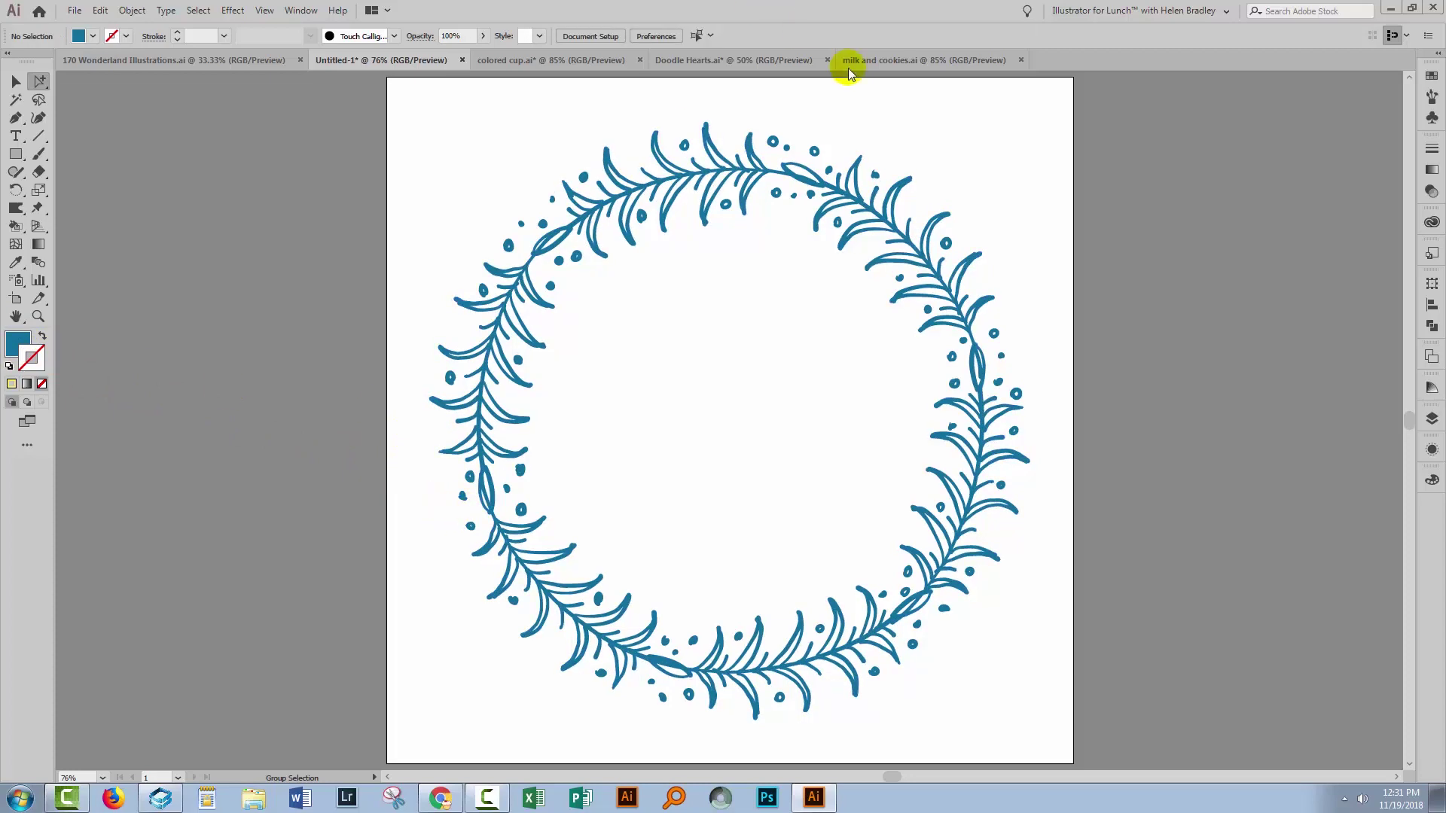
click(911, 211)
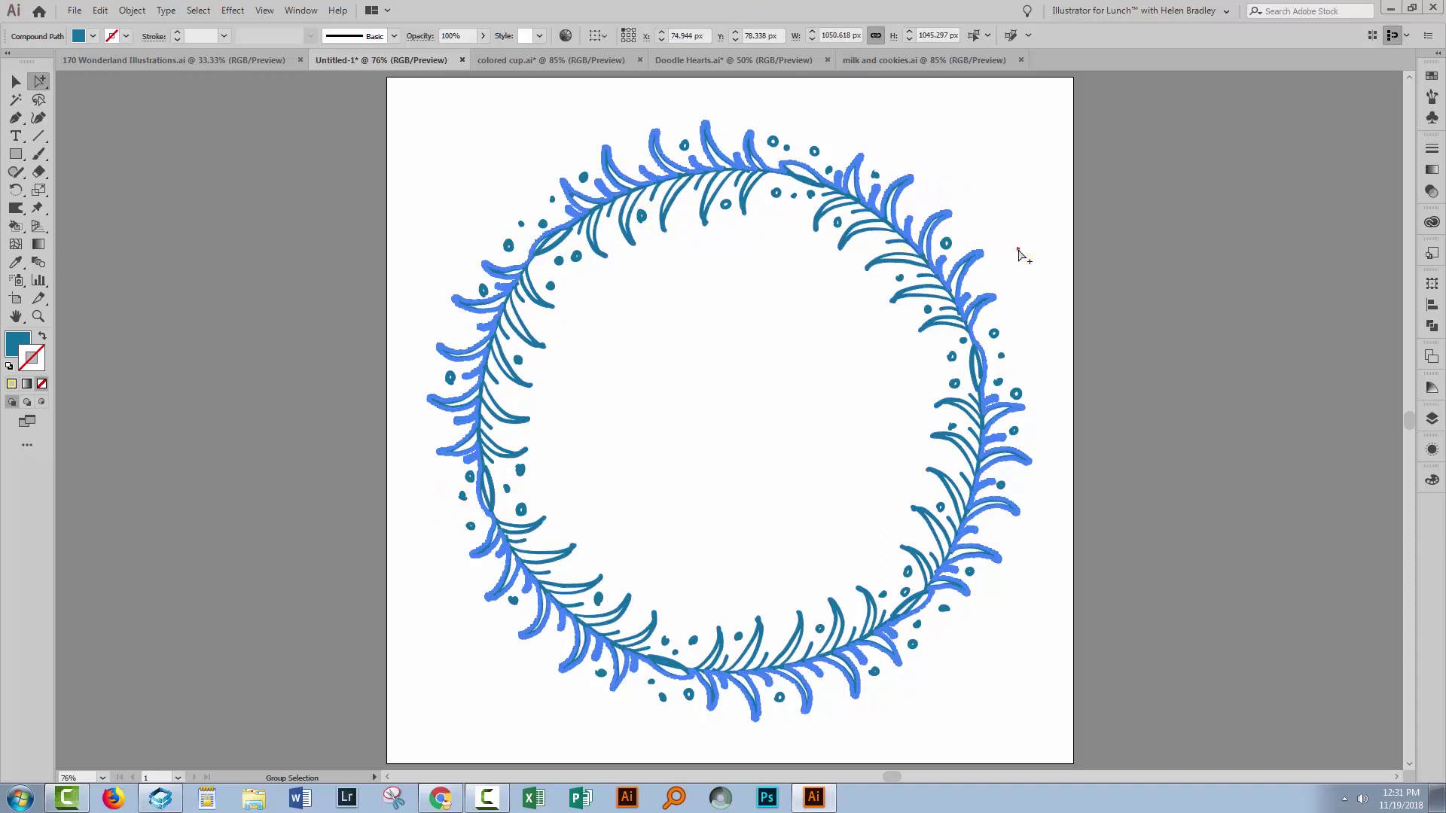
click(1033, 273)
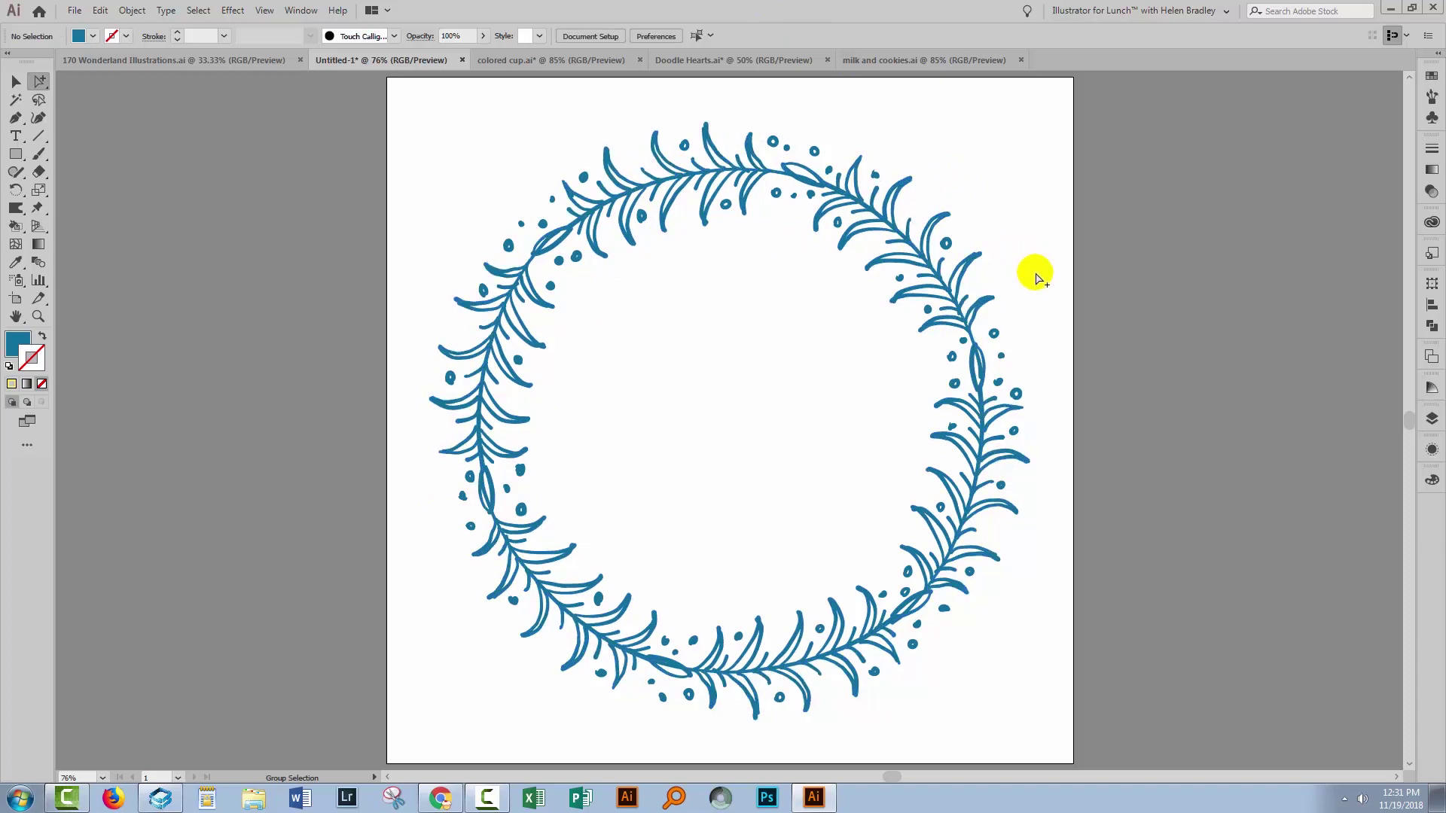
Float and enlarge the Layers panel beside the wreath, then target Layer 1 to select its artwork
click(1432, 424)
drag(1259, 404, 1035, 280)
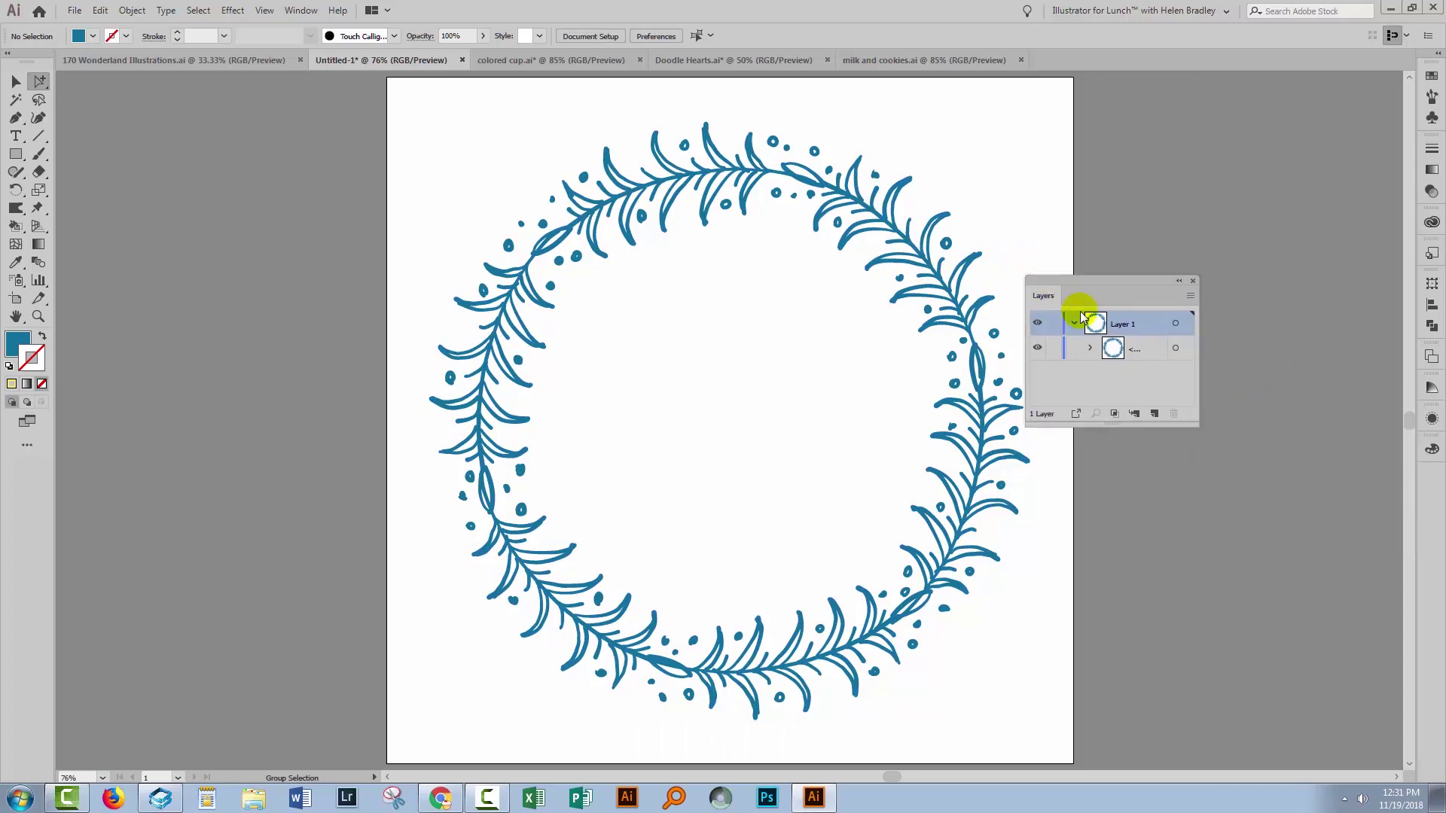
drag(1205, 426, 1261, 457)
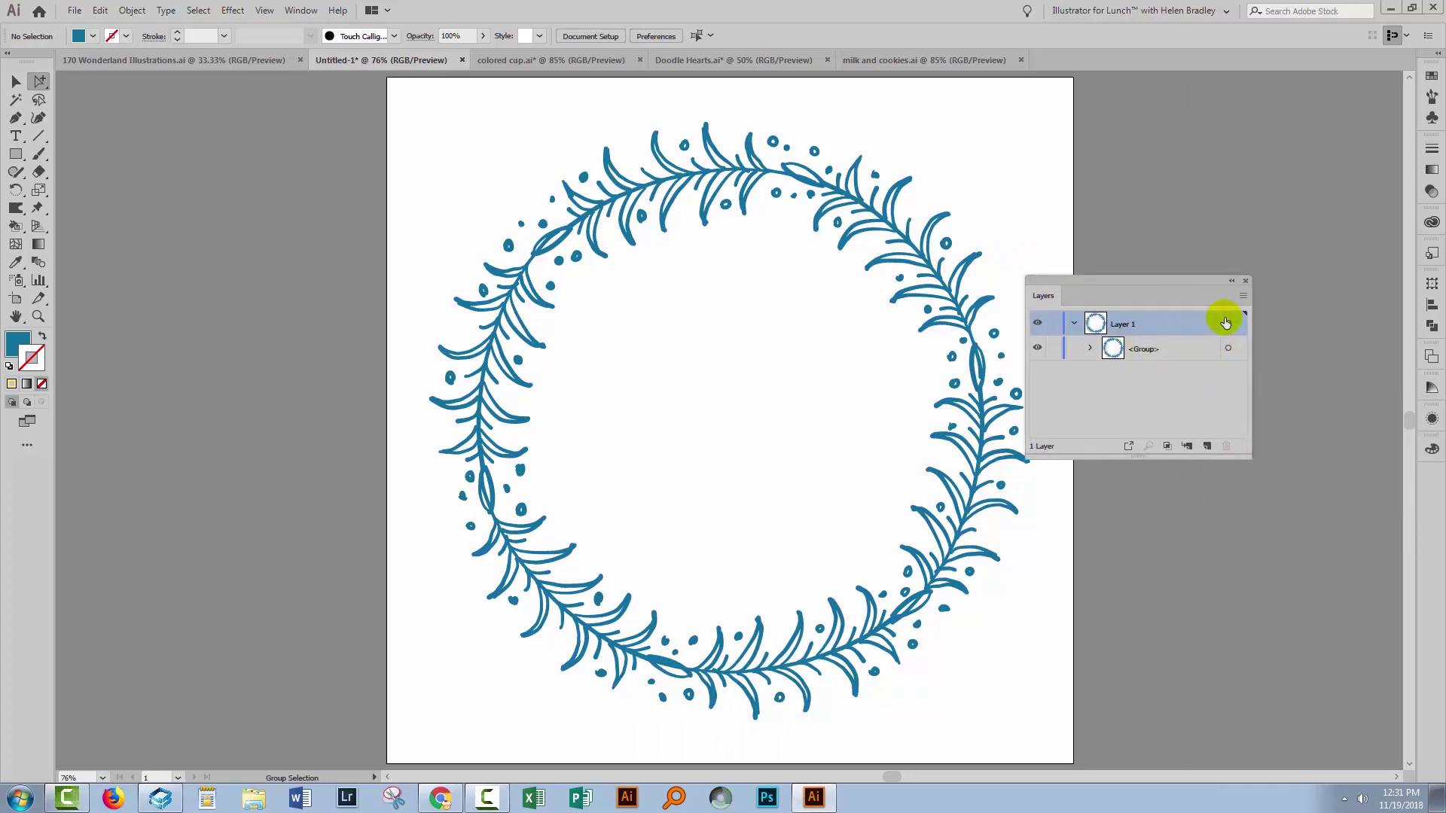
click(1228, 323)
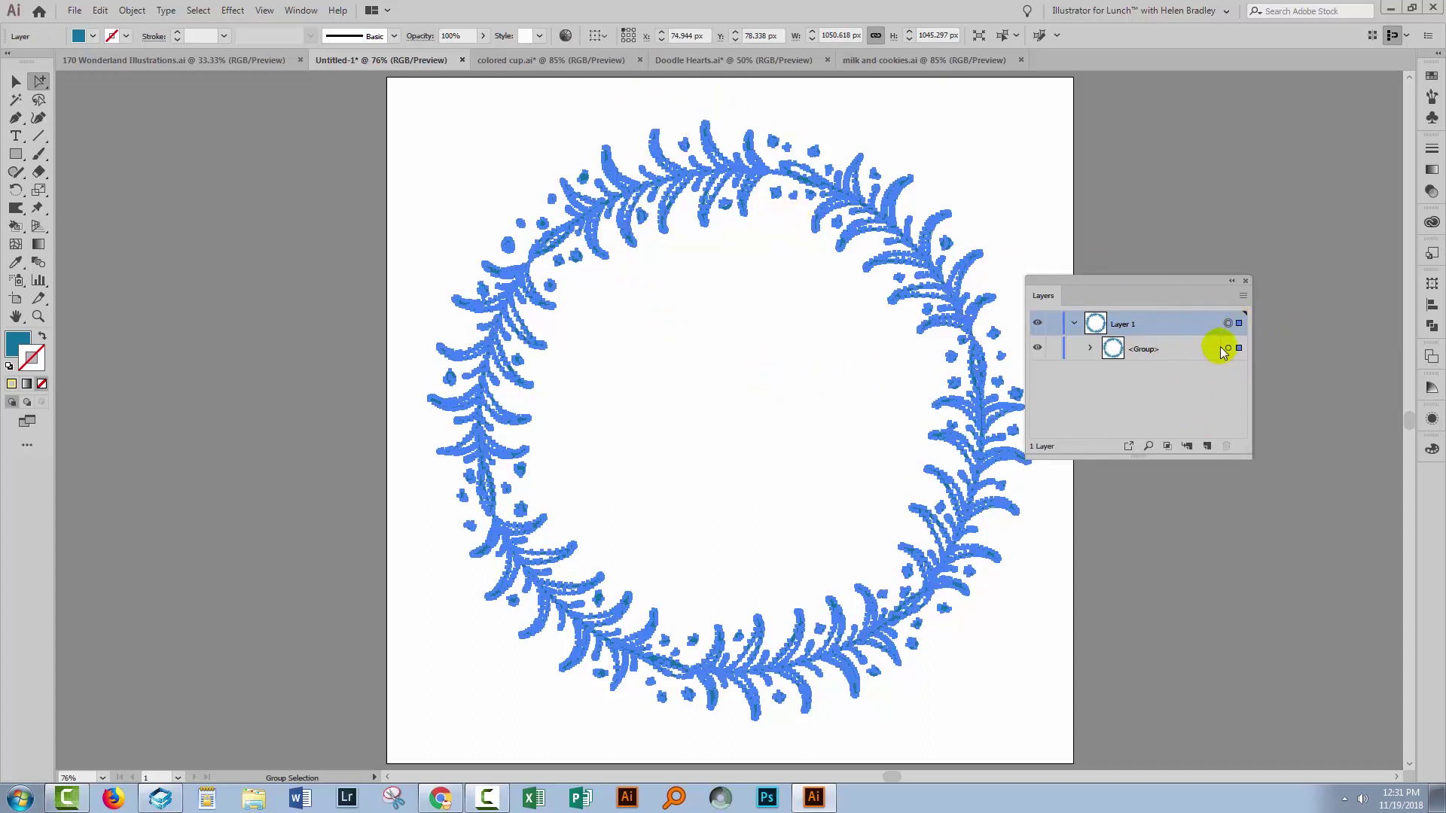
Change Layer 1's colour to Light Red in Layer Options, deselect, and nudge the Layers panel right
double_click(1171, 322)
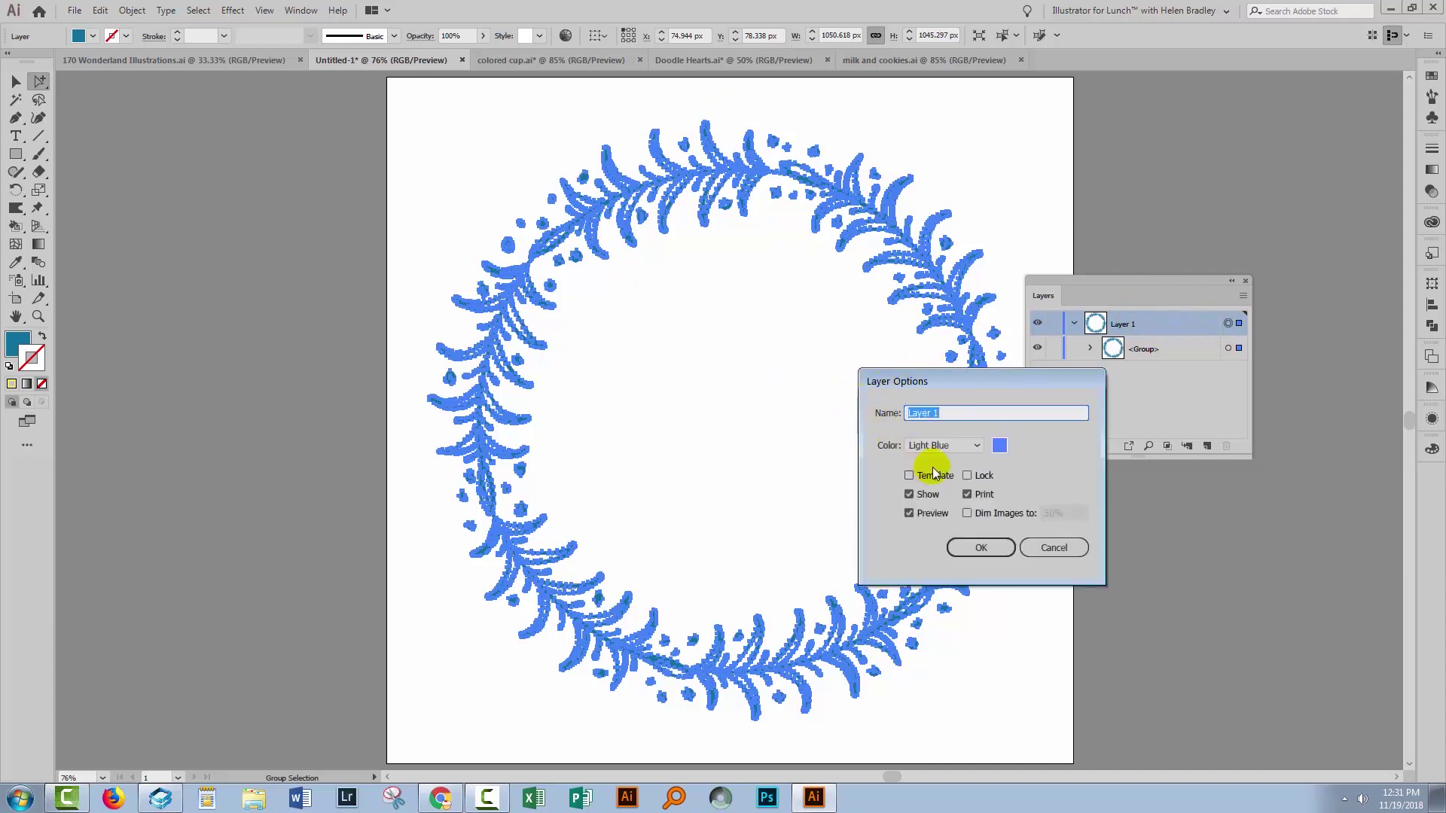
click(971, 445)
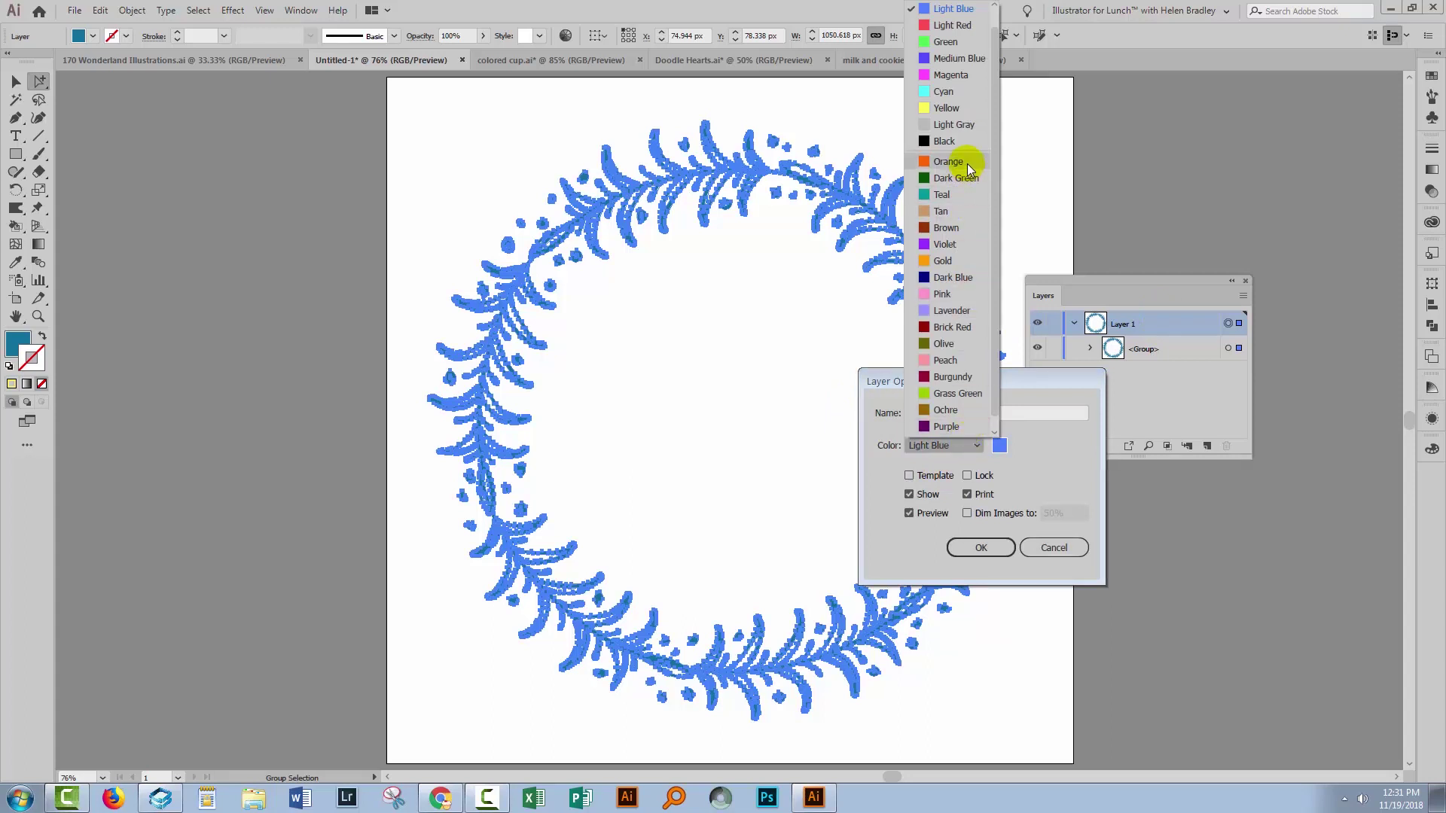
click(940, 28)
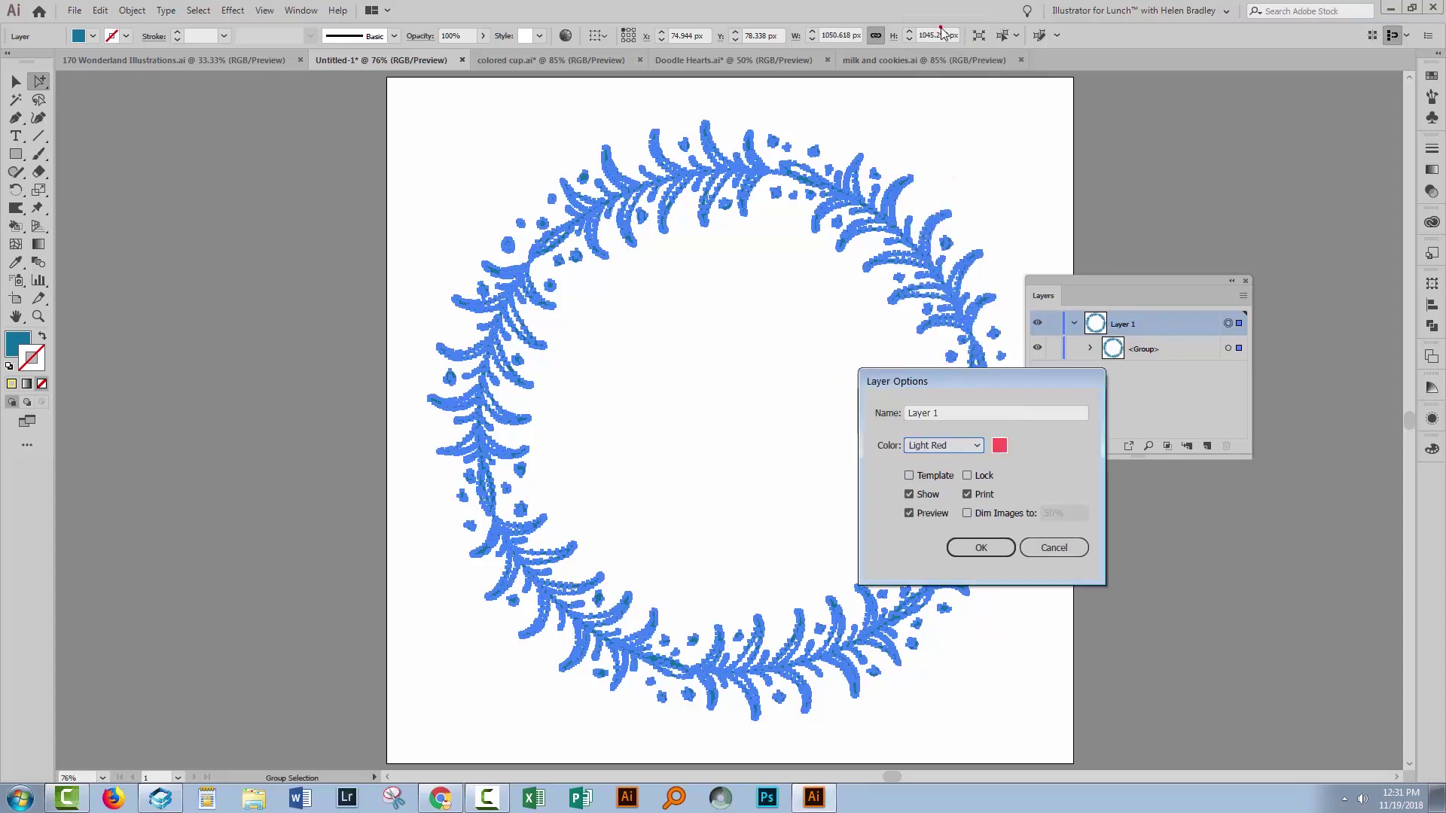
click(977, 548)
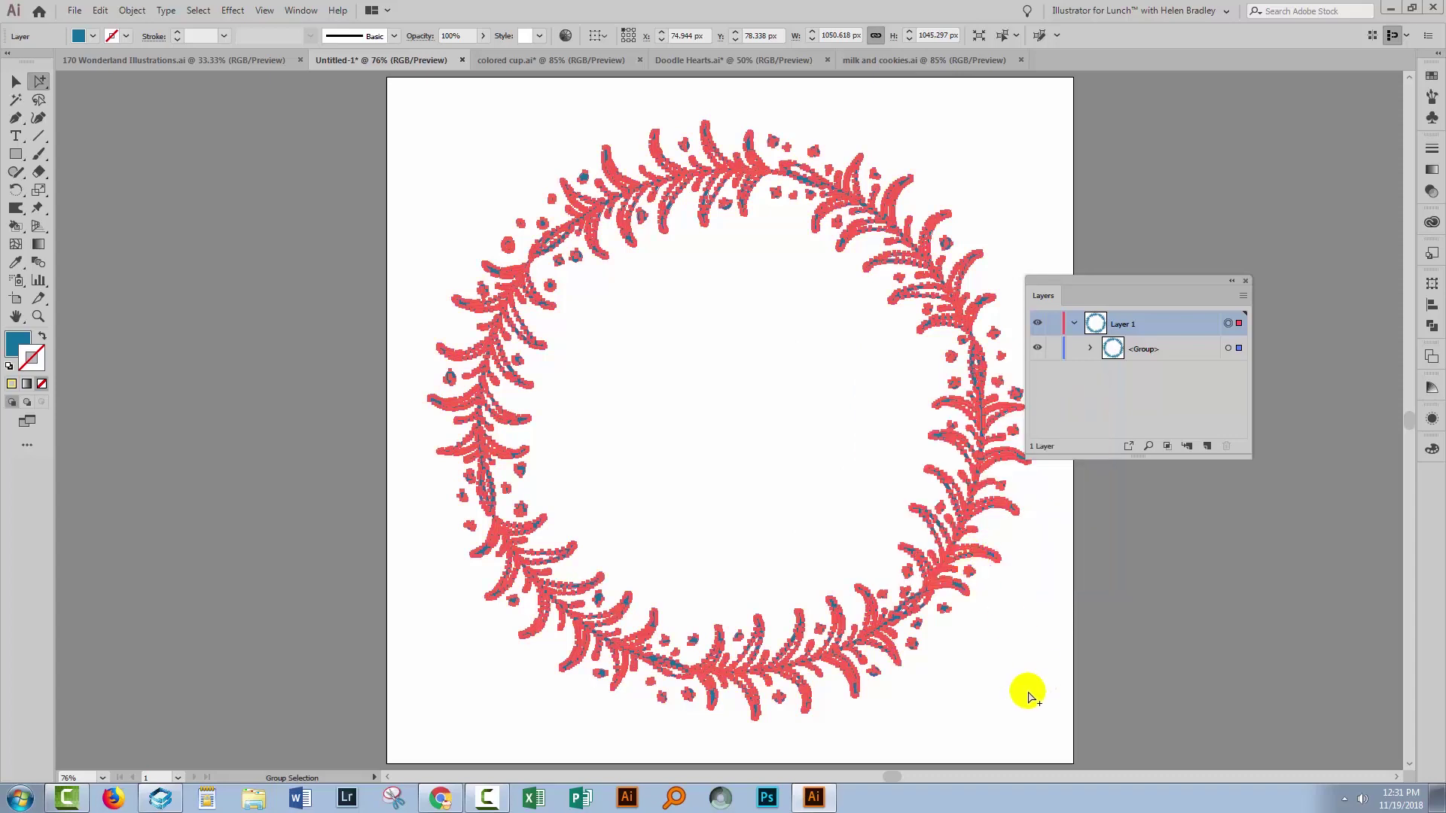
drag(446, 244, 454, 277)
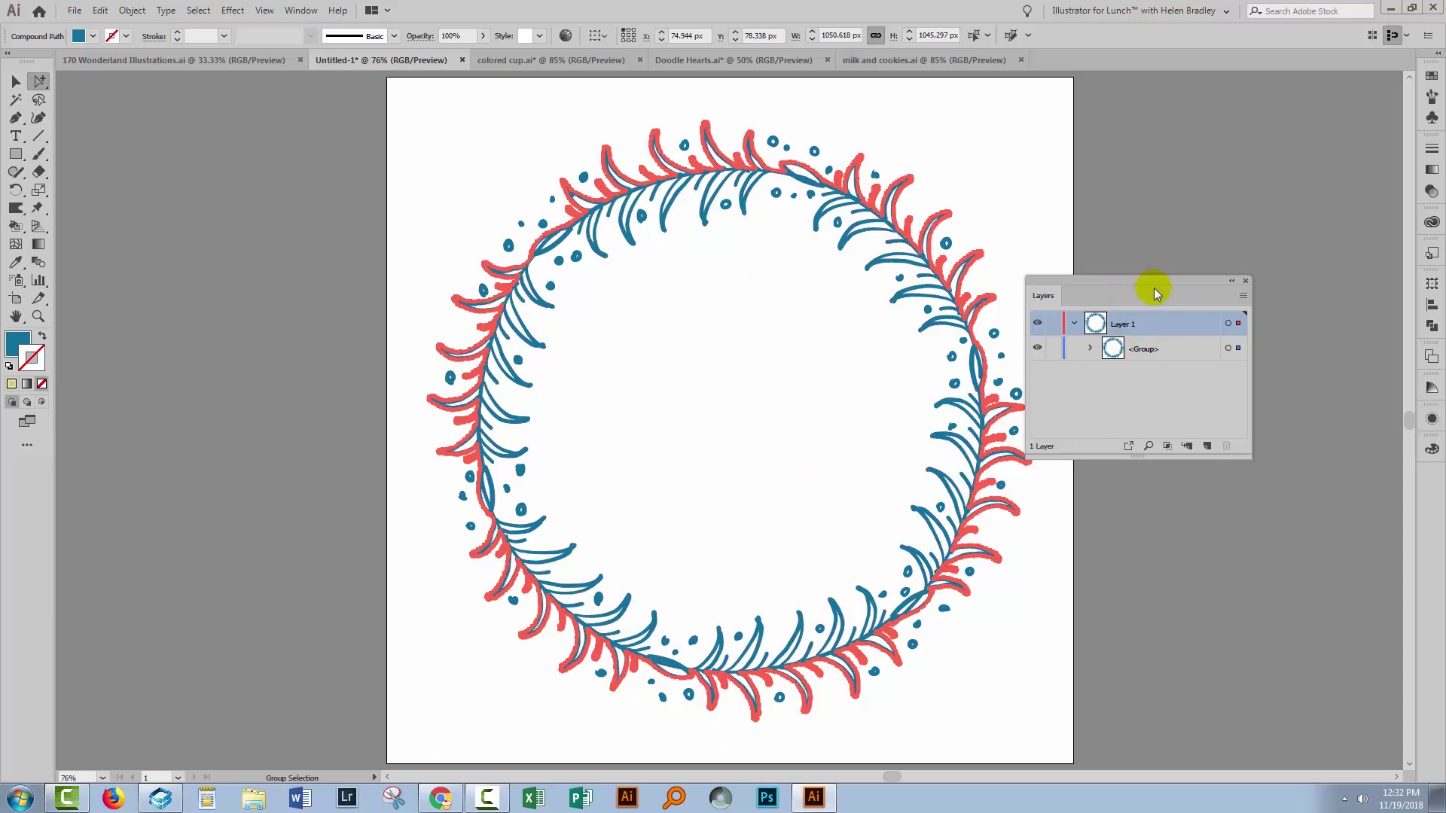
drag(1145, 280, 1209, 283)
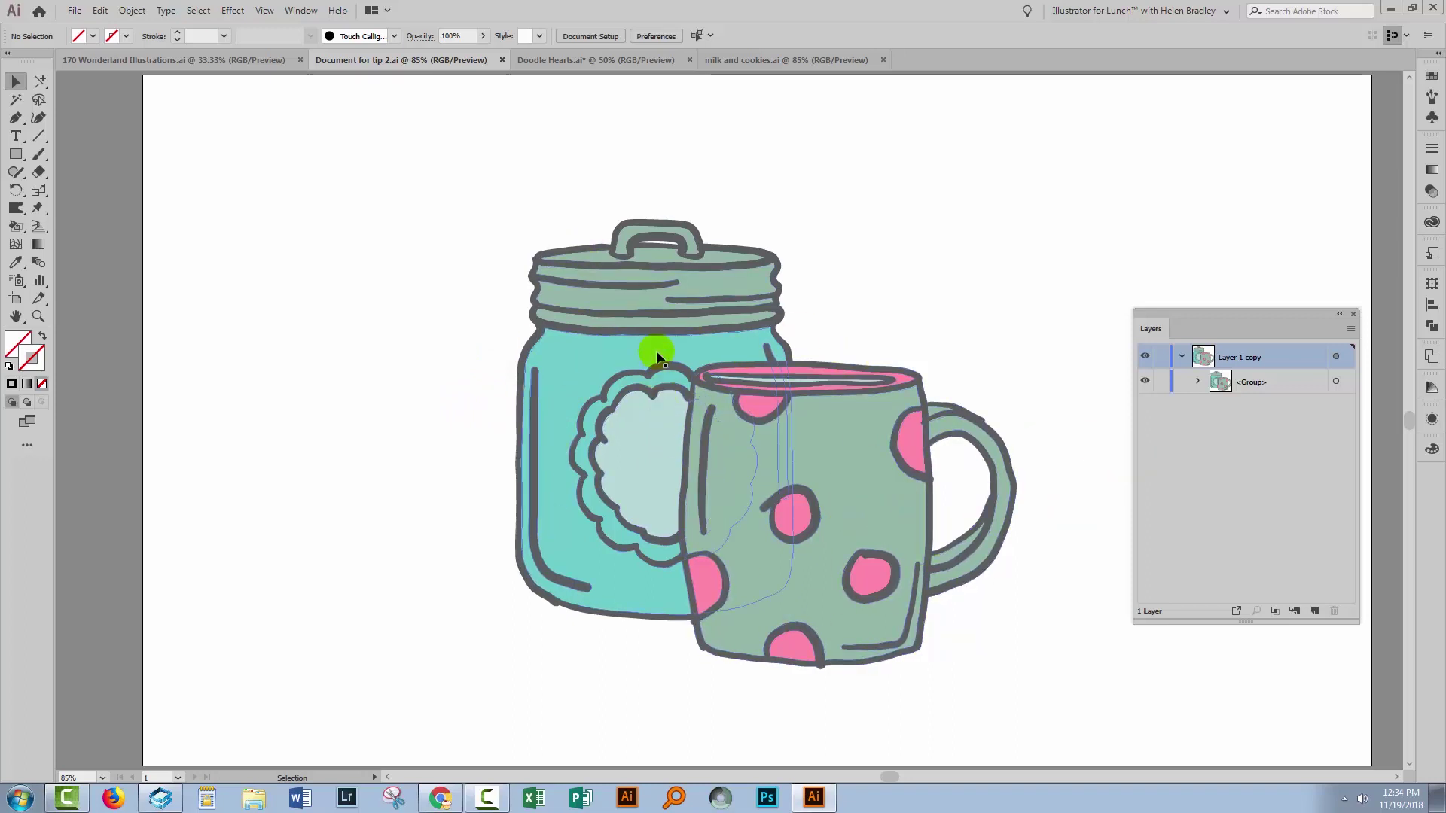
Target Layer 1 copy to select all the jar and mug artwork
click(1335, 356)
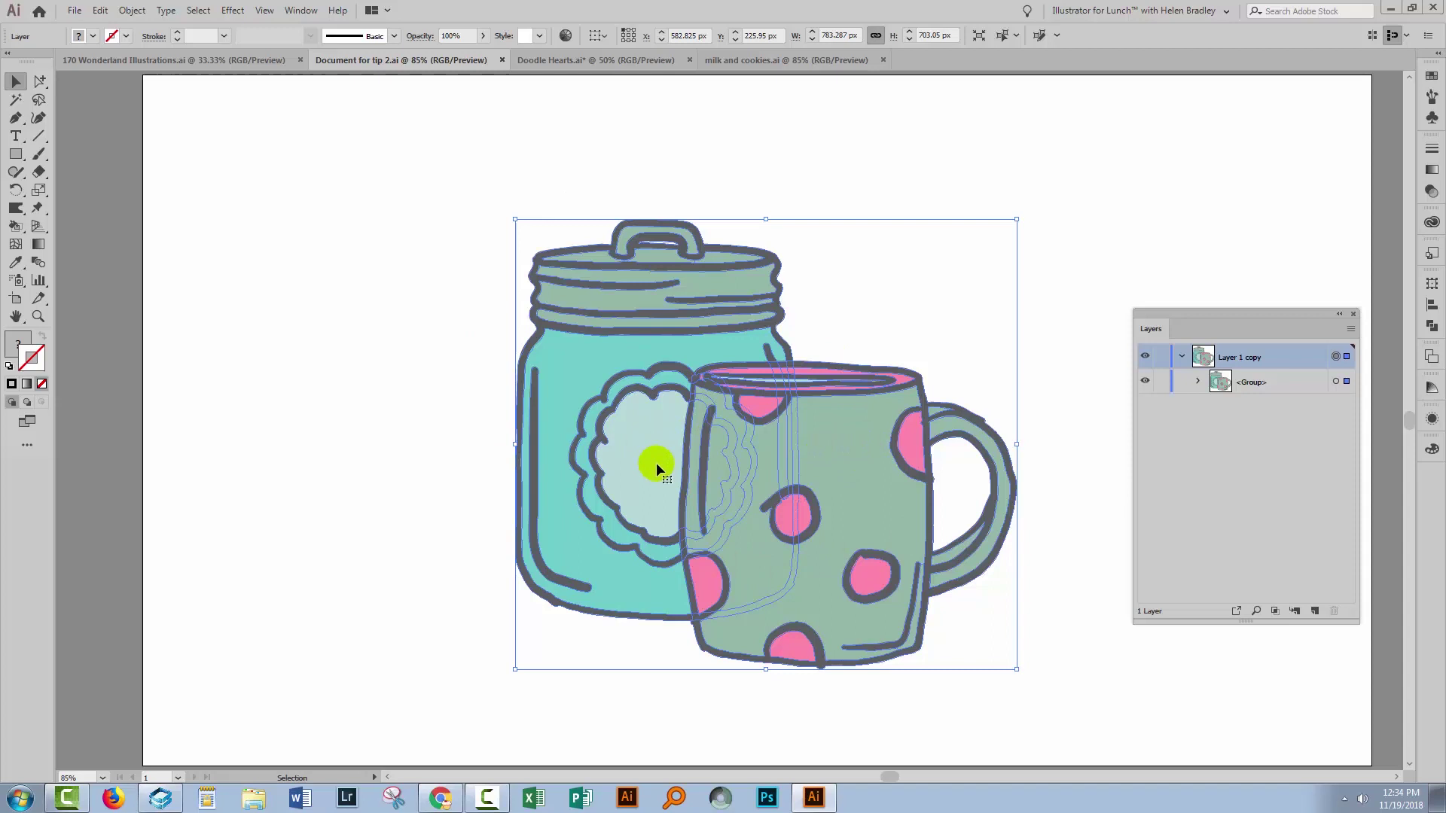
Add a new pale-yellow 40 px stroke to Layer 1 copy in the Appearance panel
click(1432, 419)
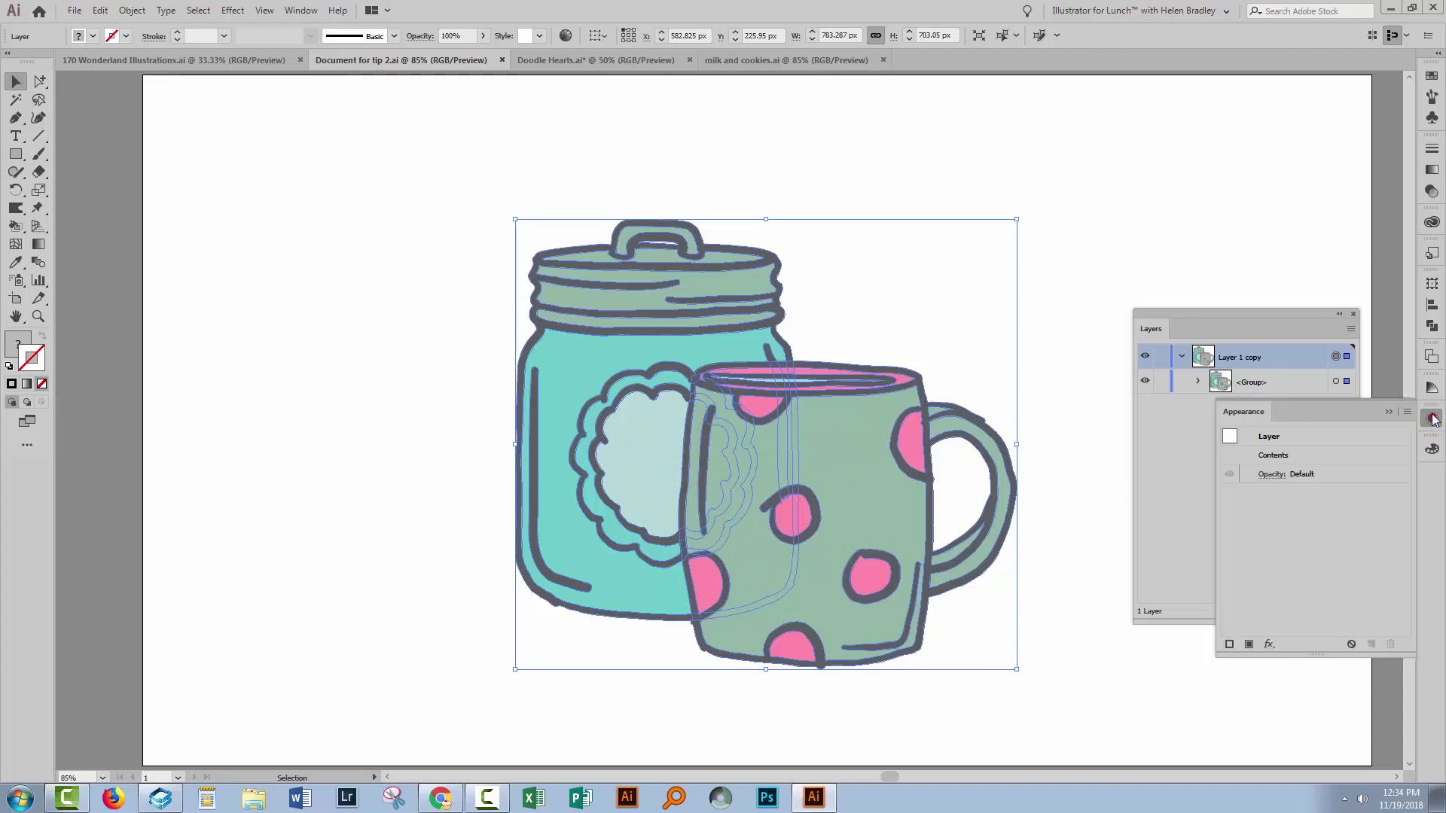
click(1228, 645)
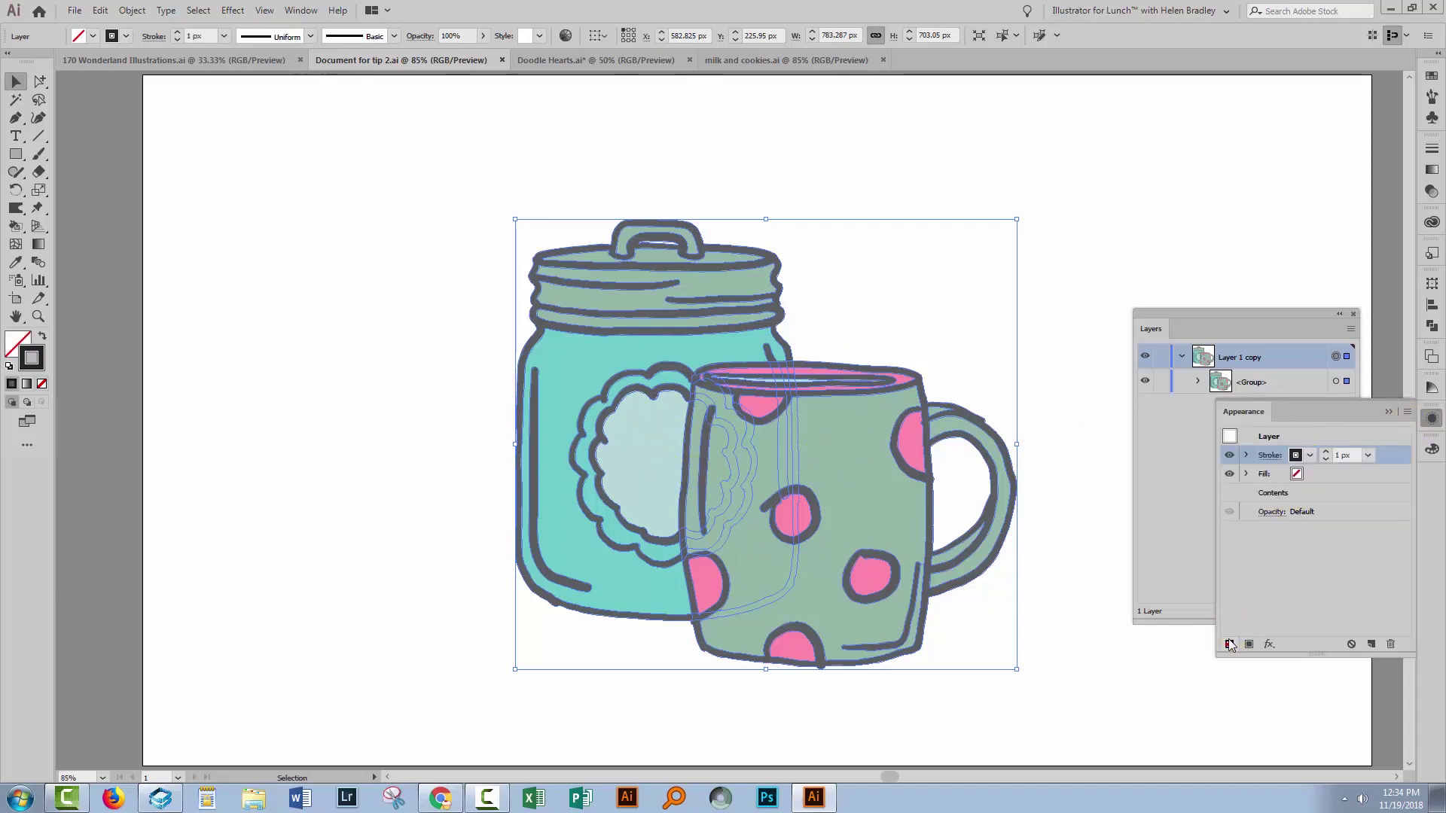
click(1310, 456)
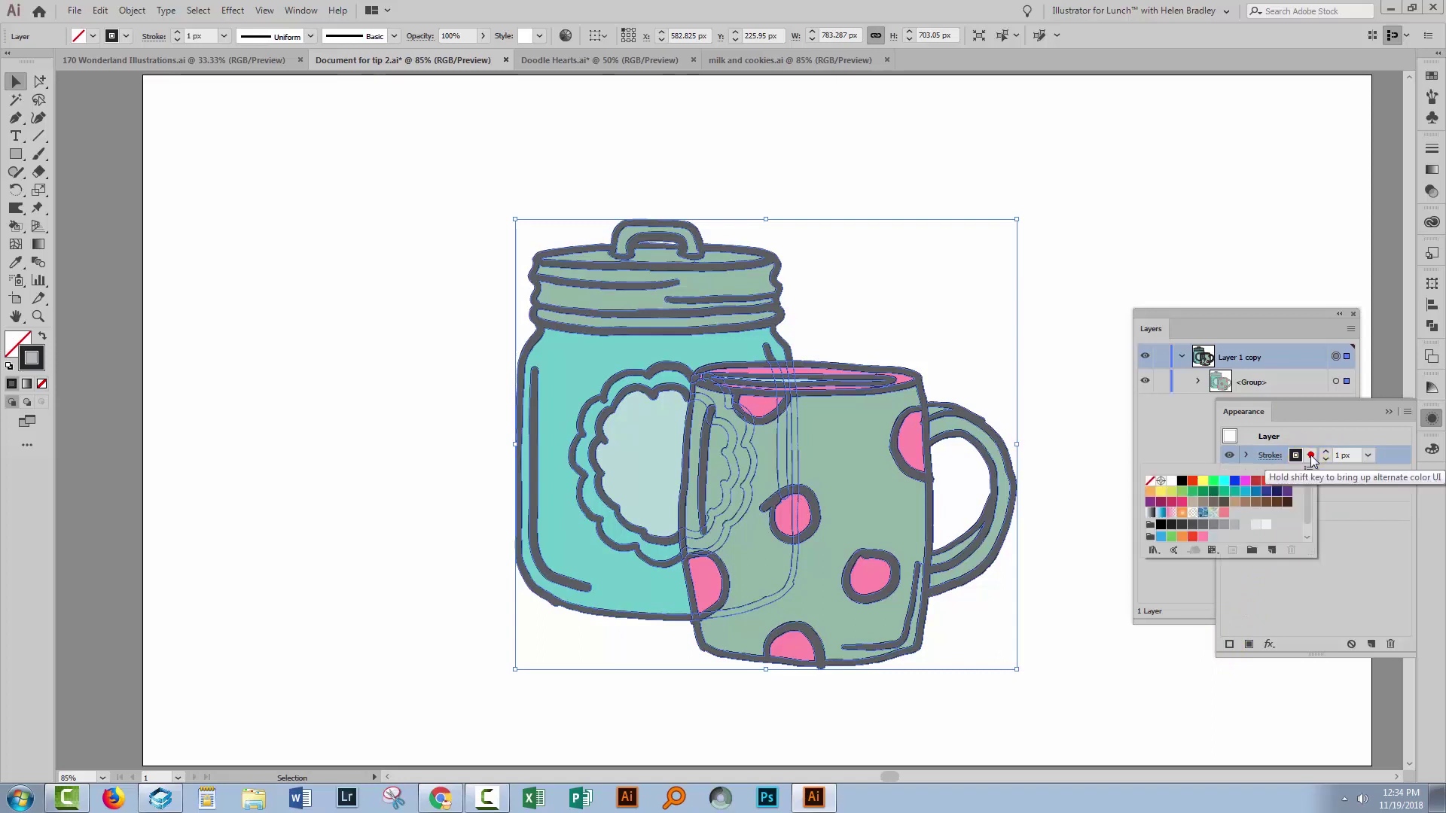
click(1158, 497)
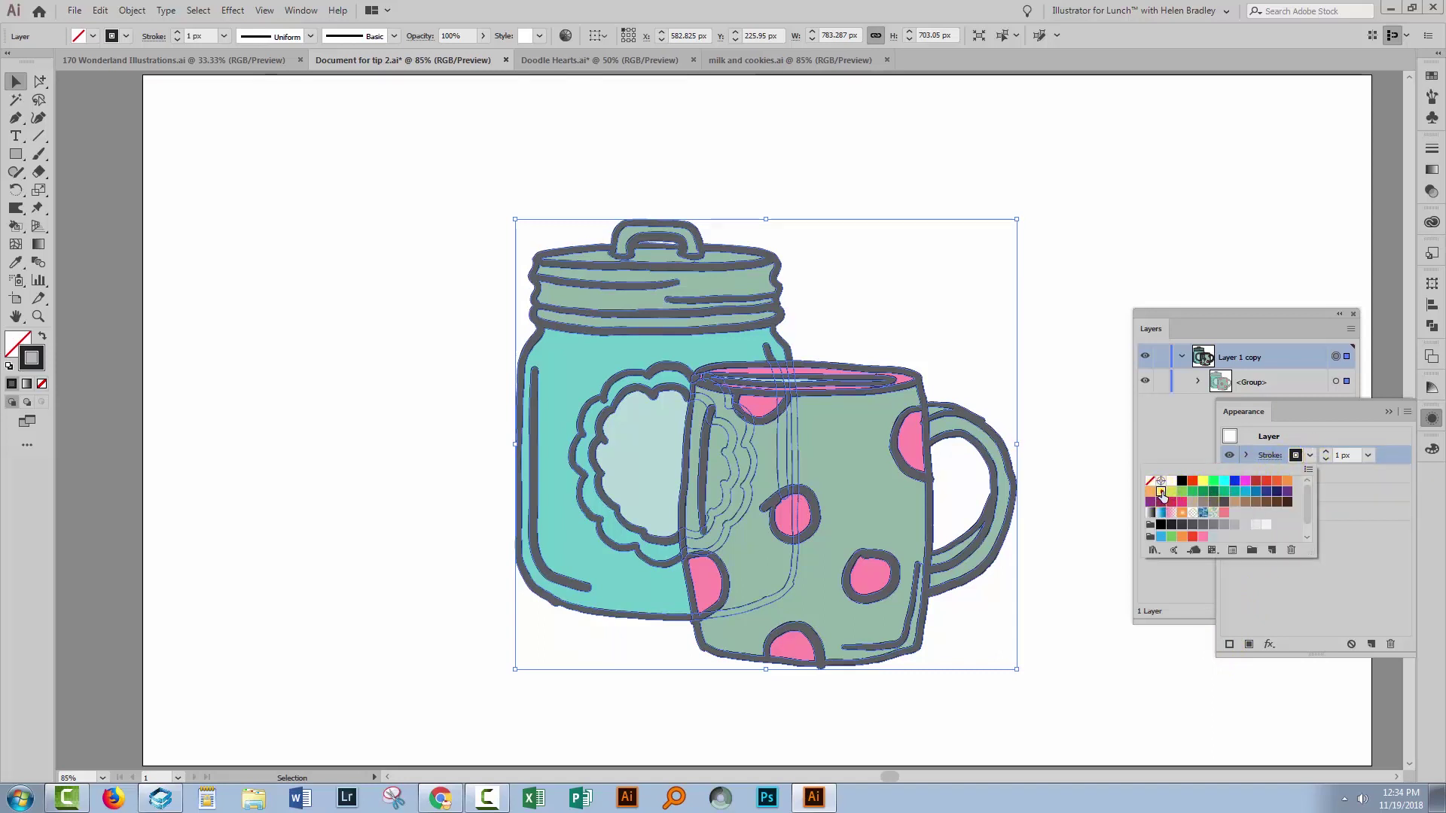
double_click(31, 359)
mouse_move(916, 455)
mouse_down()
mouse_move(878, 462)
mouse_move(903, 439)
mouse_move(893, 442)
mouse_up()
click(1195, 444)
click(1366, 455)
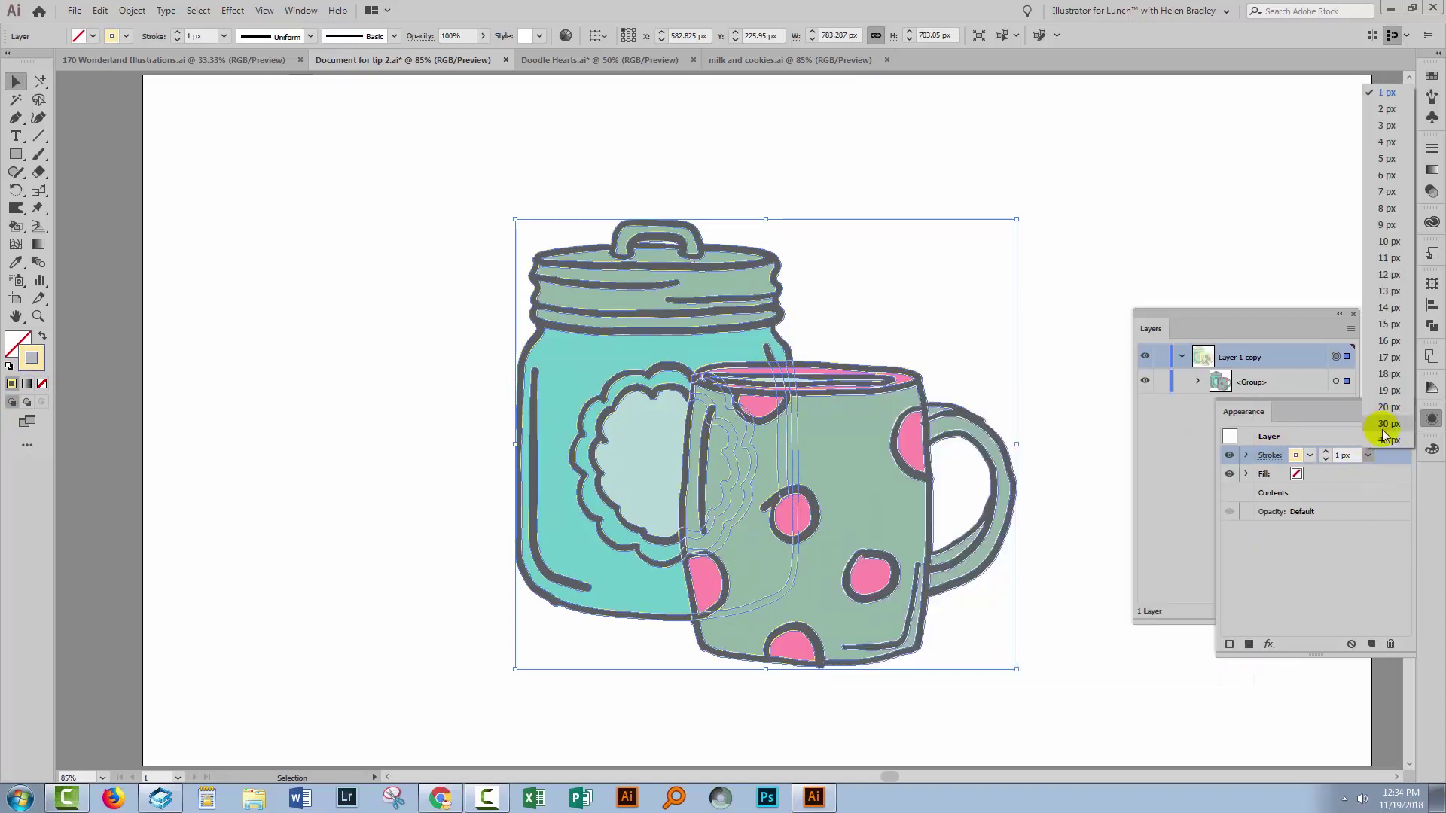
click(1381, 430)
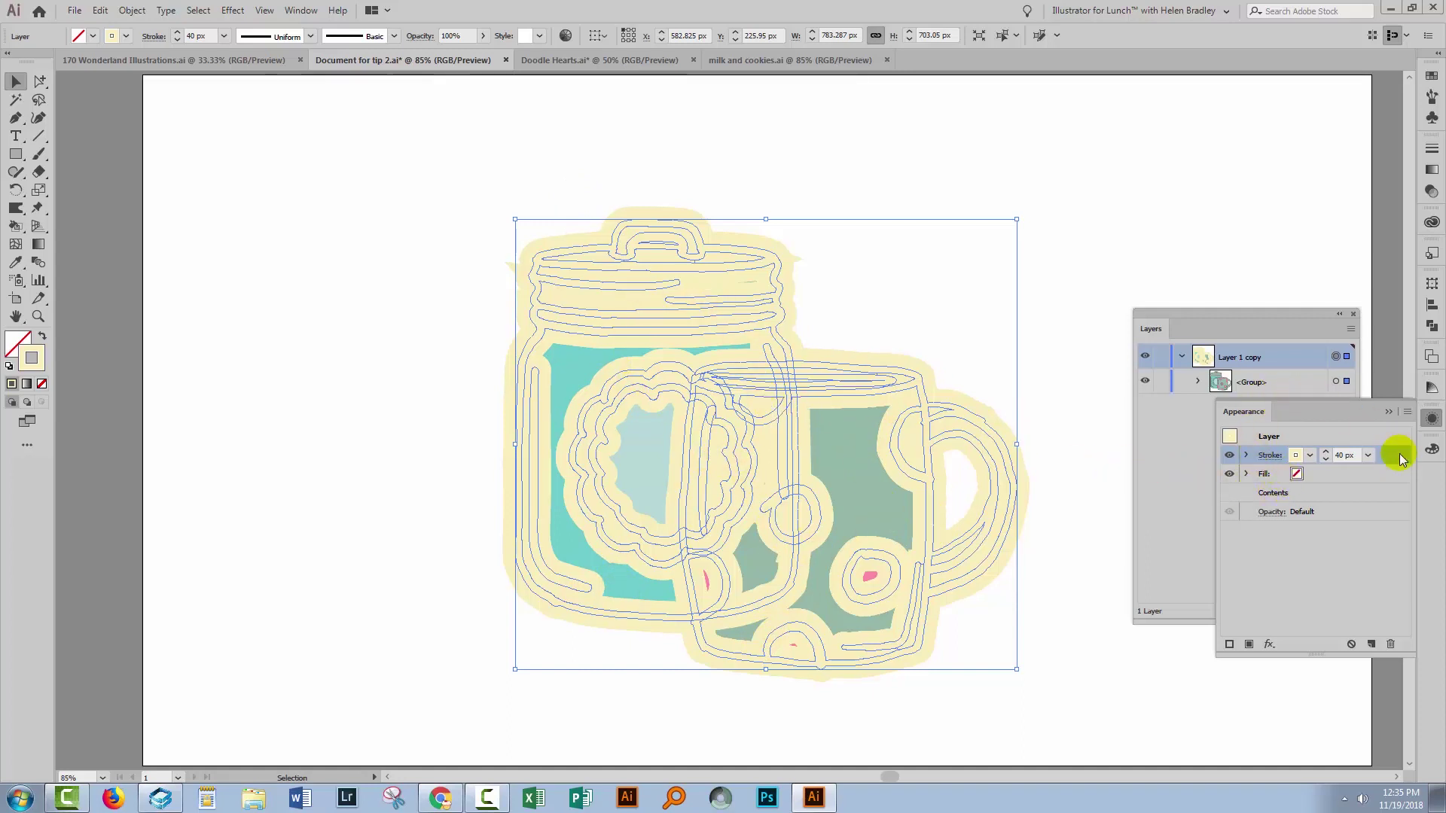
Move the layer stroke below Contents, check the cream outline, then retarget Layer 1 copy
drag(1399, 453, 1397, 501)
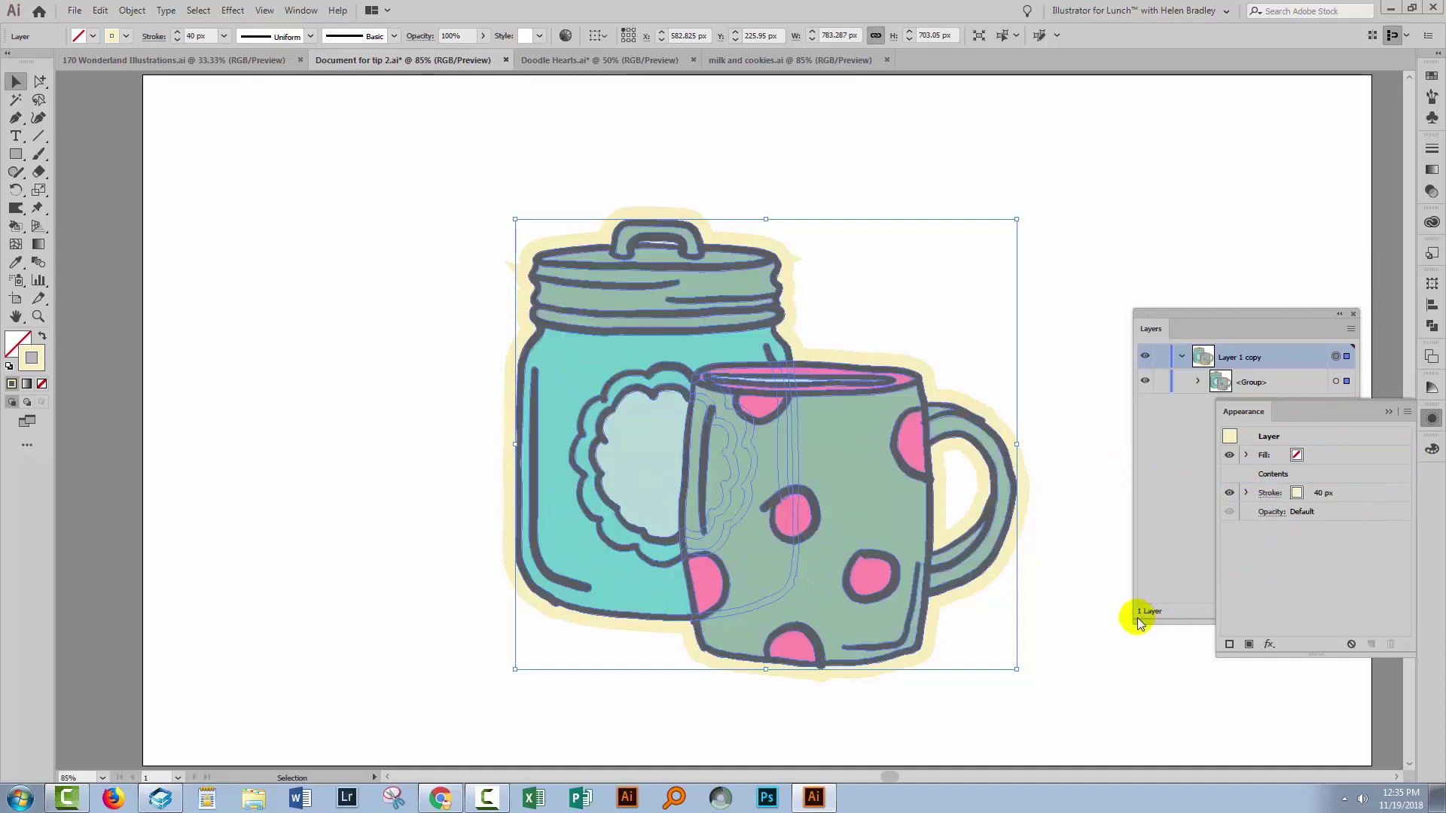
click(1099, 607)
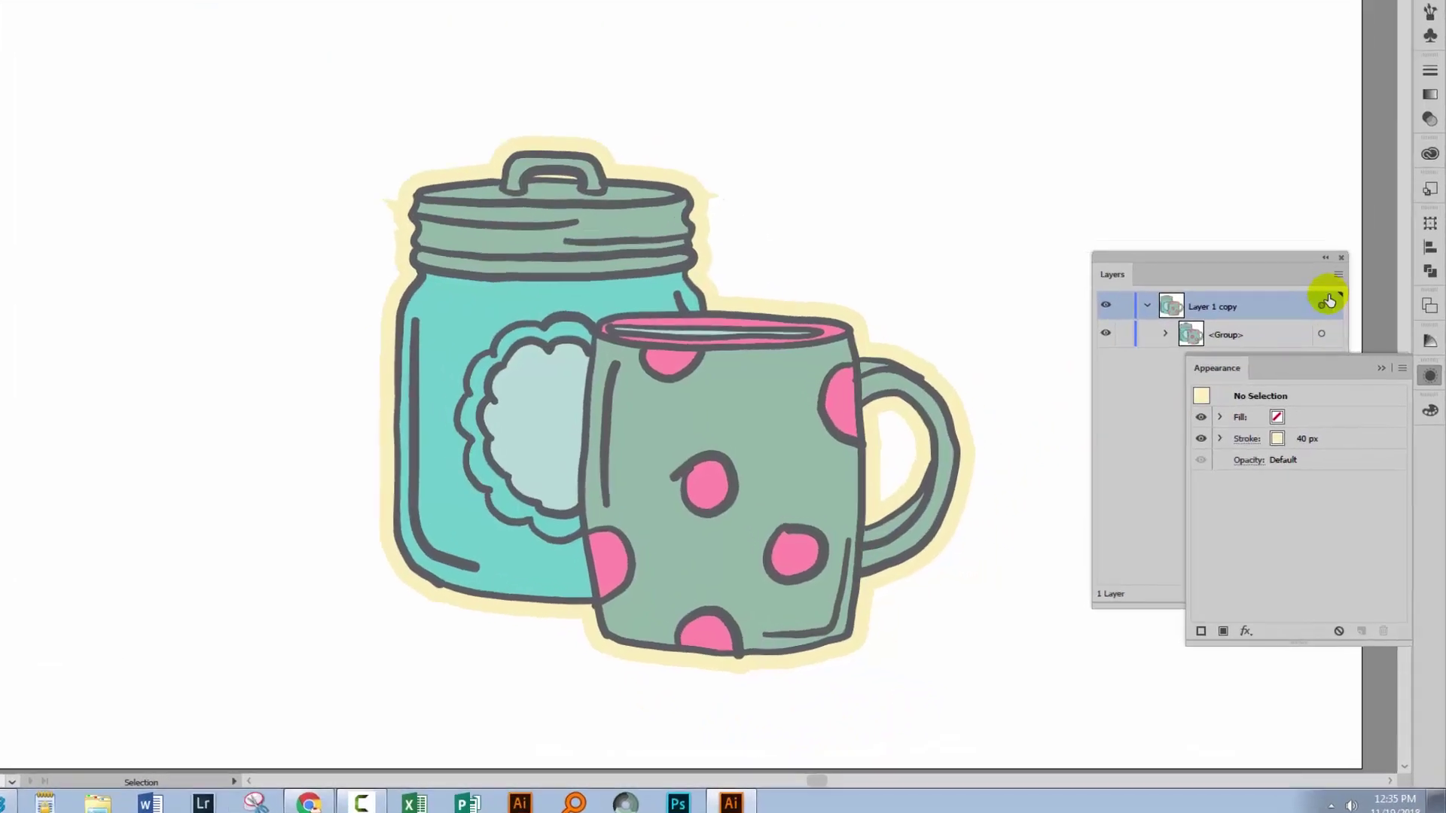
click(1325, 302)
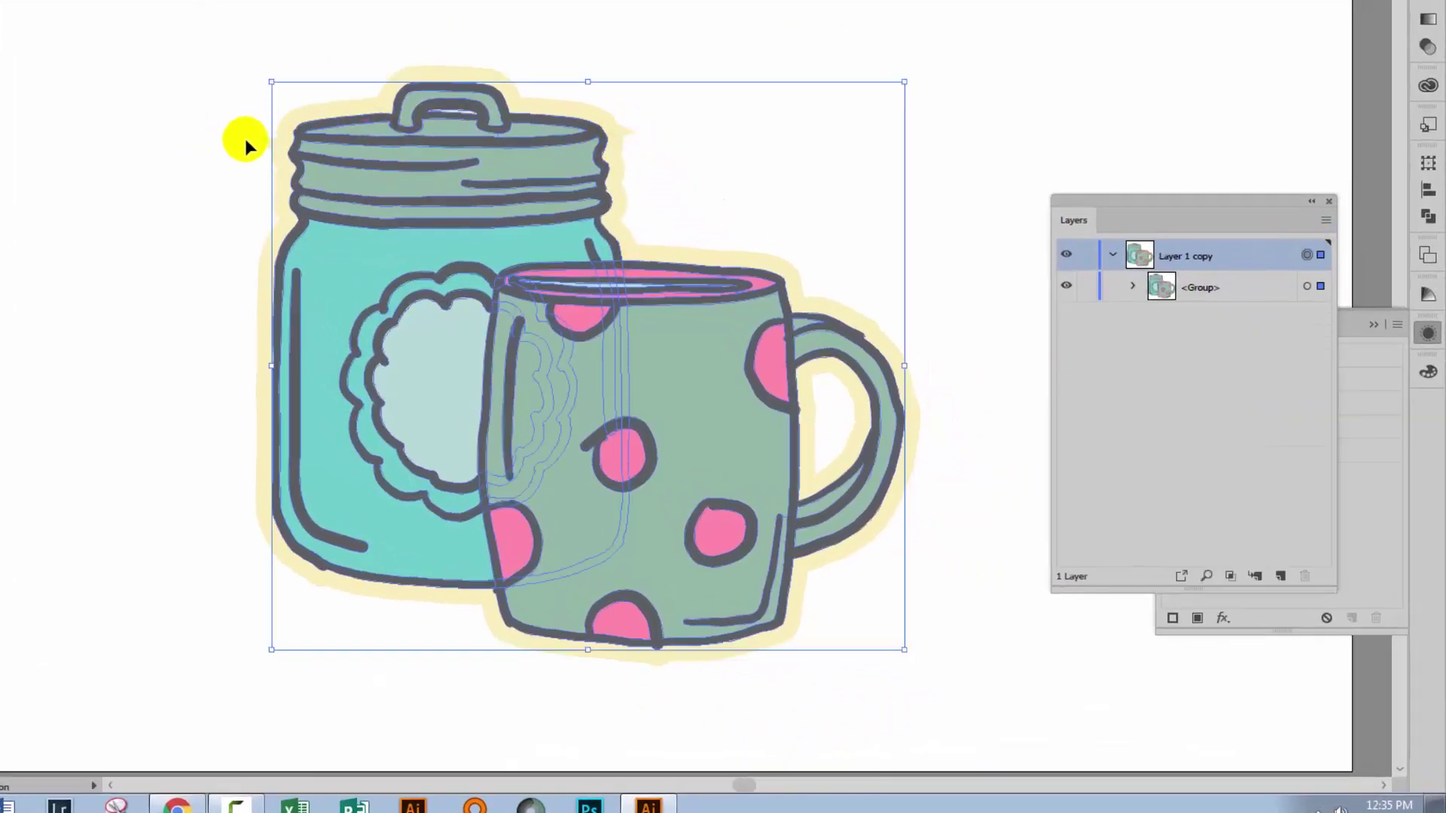
Set the layer's pale-yellow outline stroke to Round Join in the Appearance stroke options
click(1356, 539)
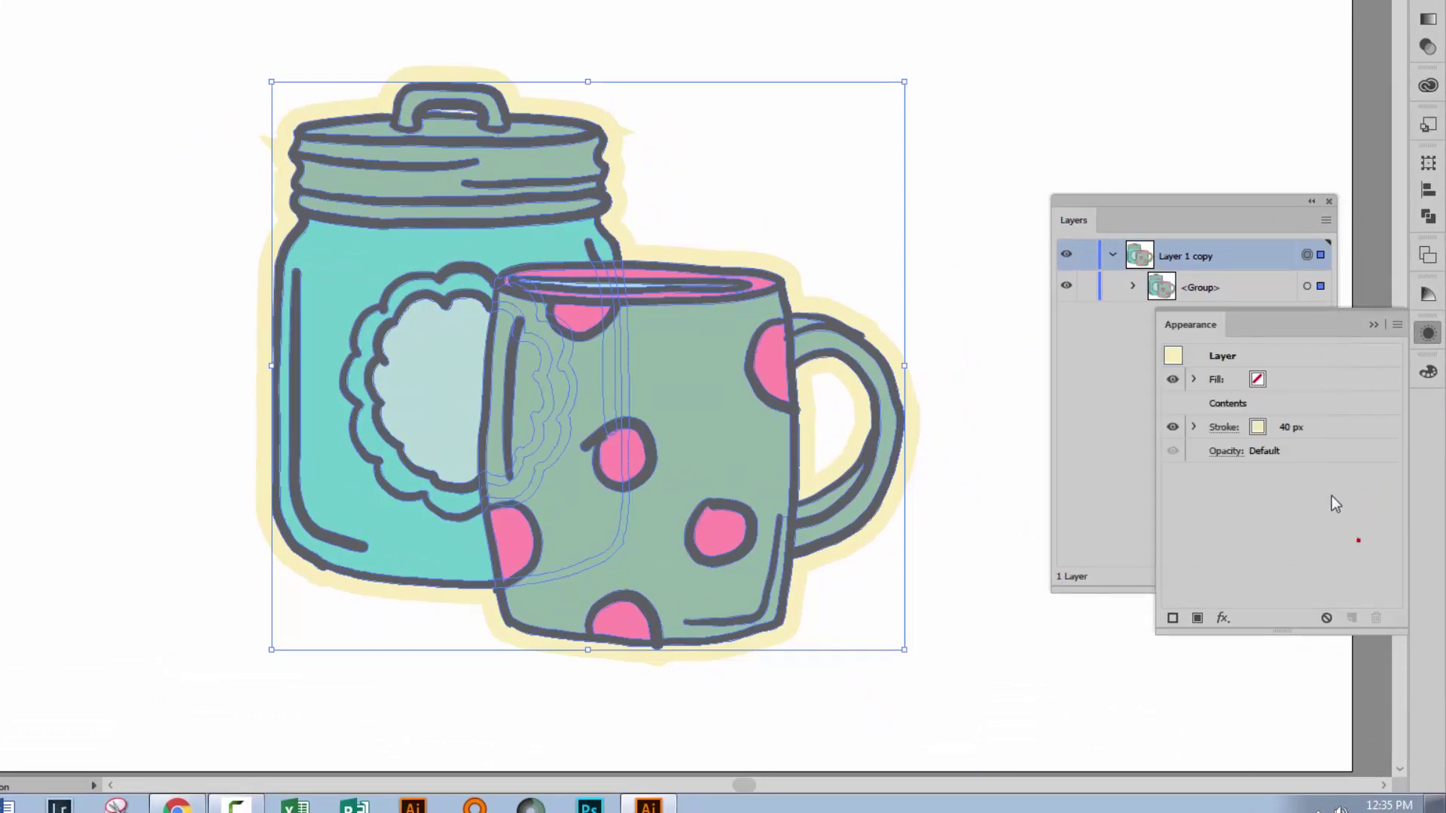
click(1223, 428)
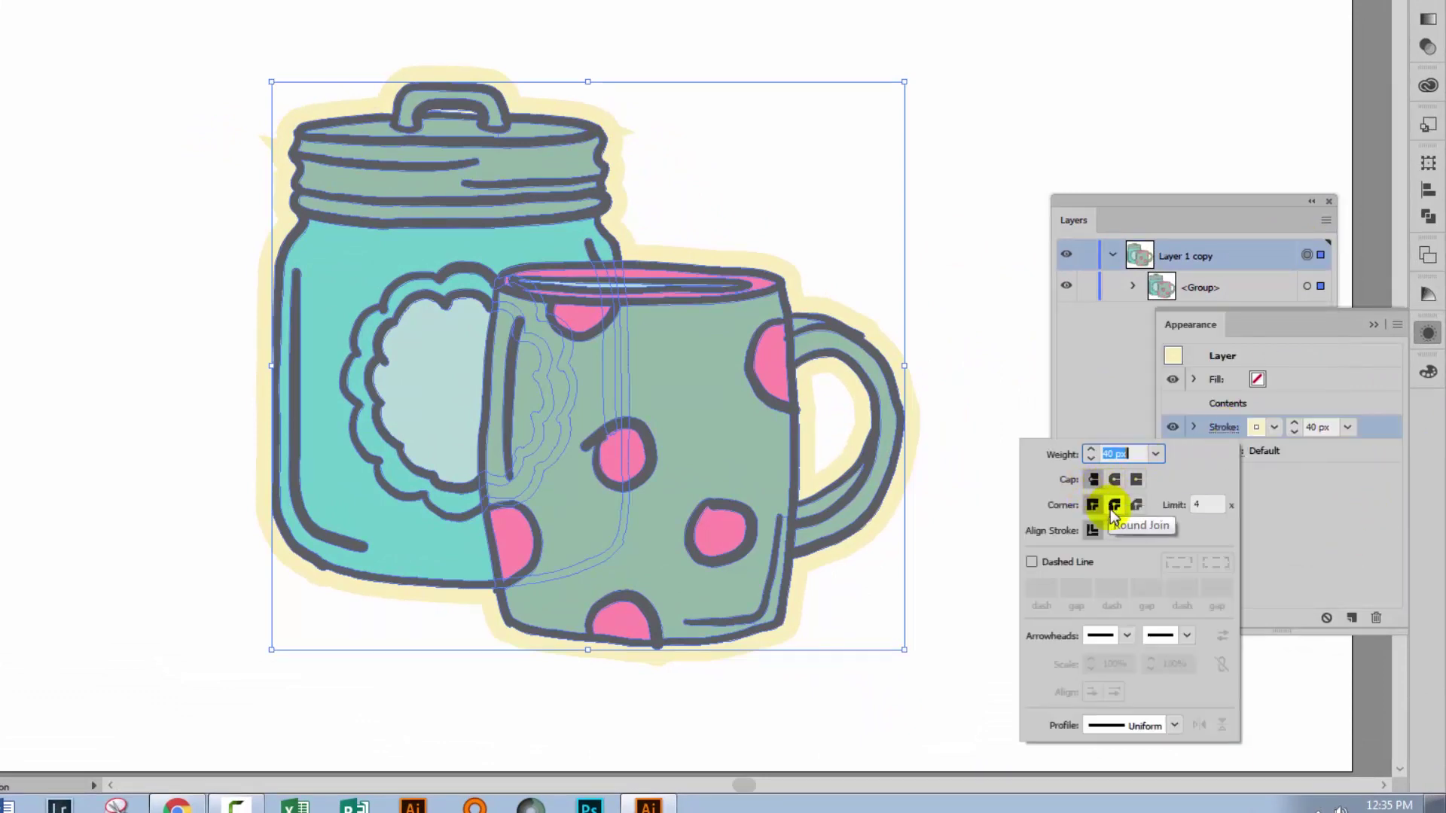
click(1115, 506)
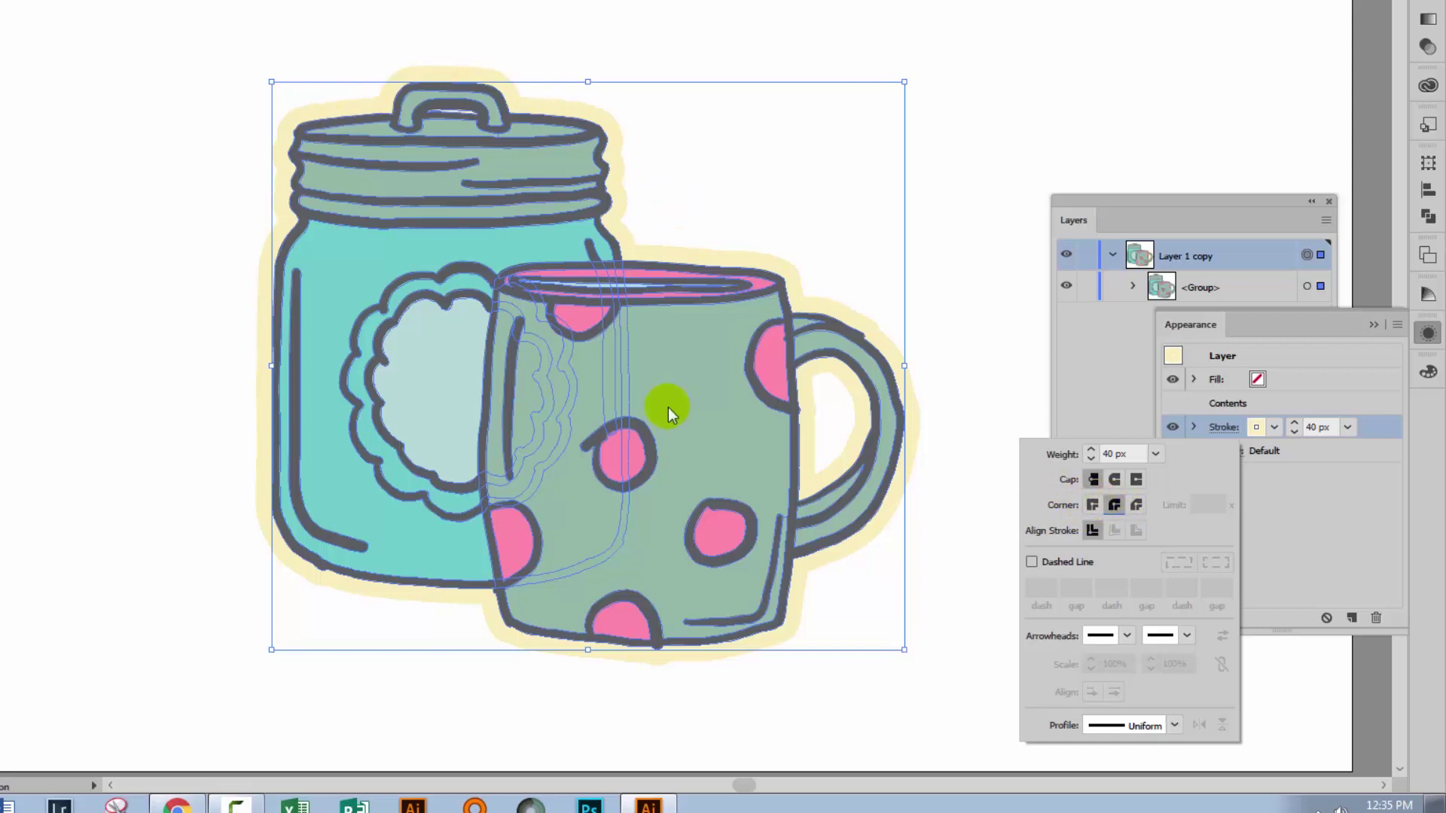
click(945, 673)
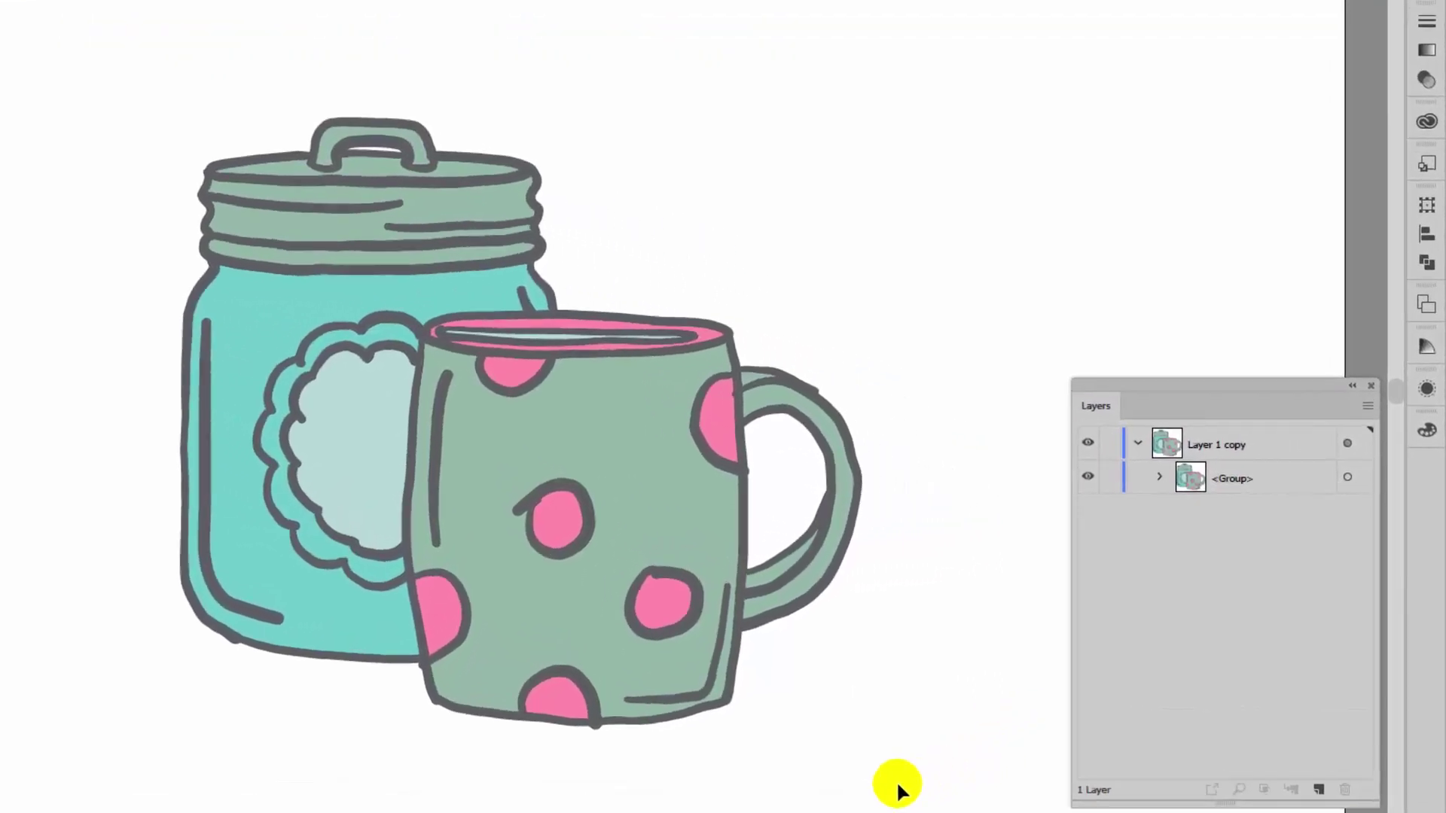
Select the small path at the mug handle joint, Locate Object in Layers, and hide it
click(749, 381)
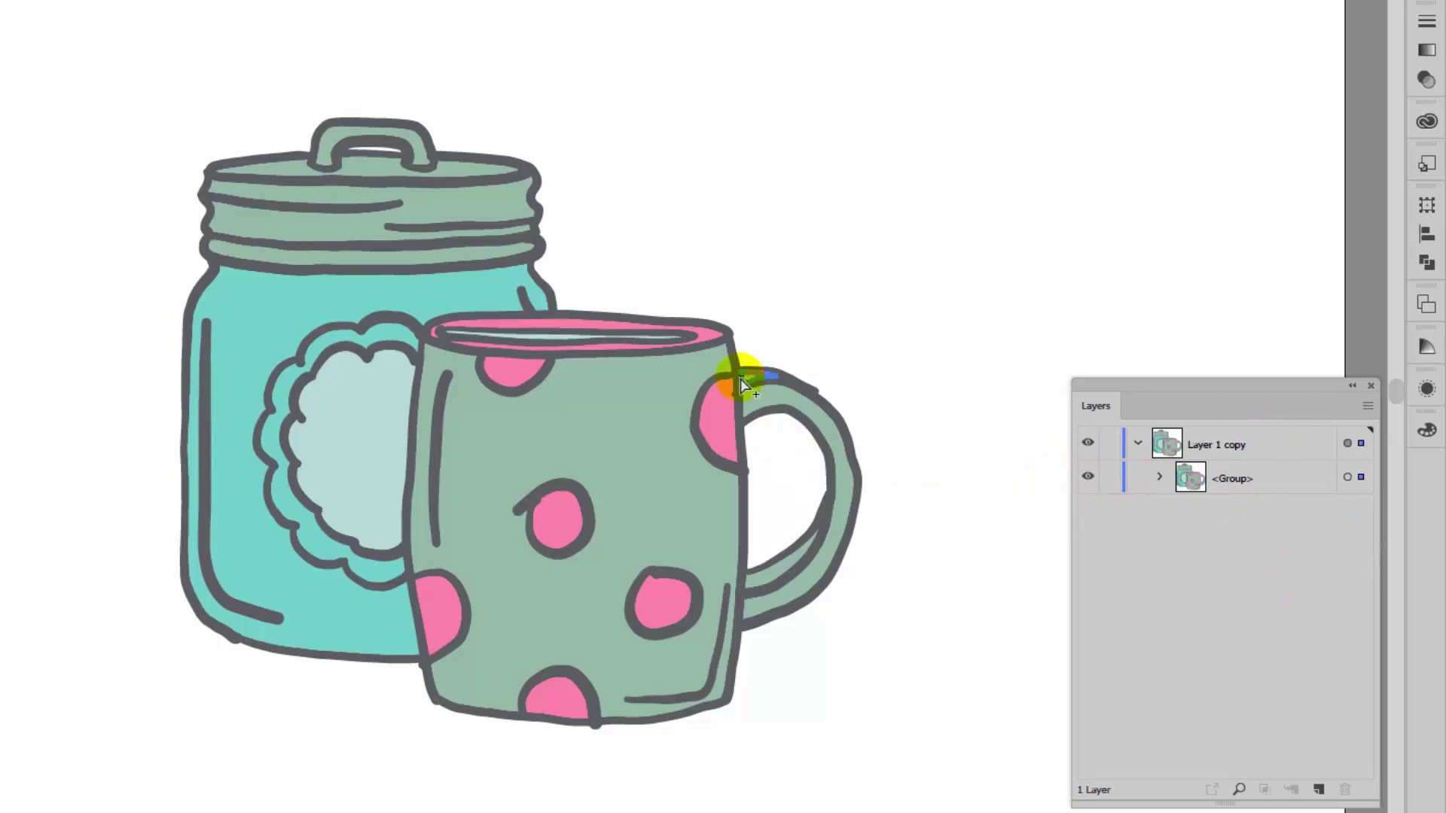
click(1366, 405)
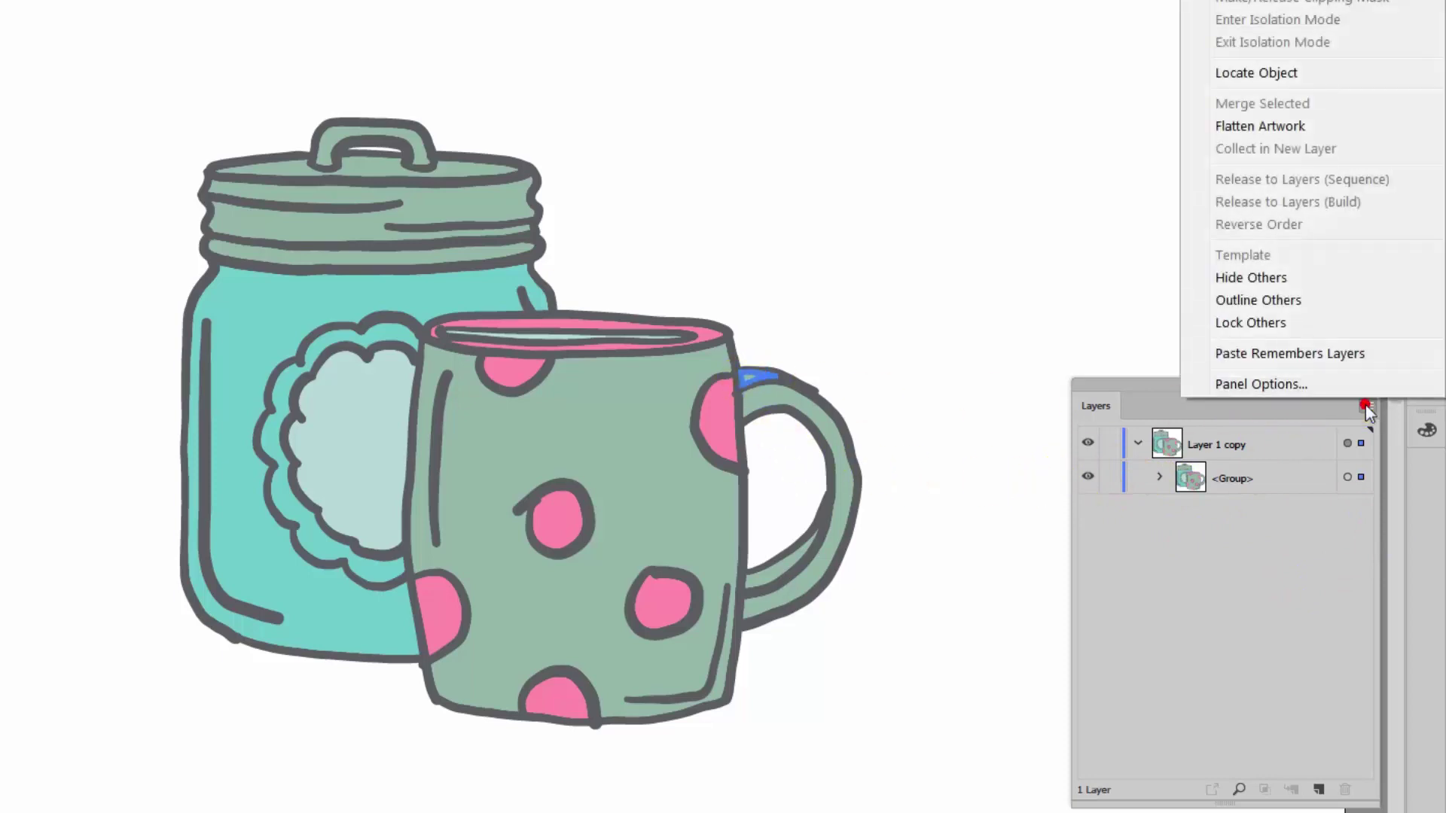
click(1258, 72)
scroll(1259, 602, down, 4)
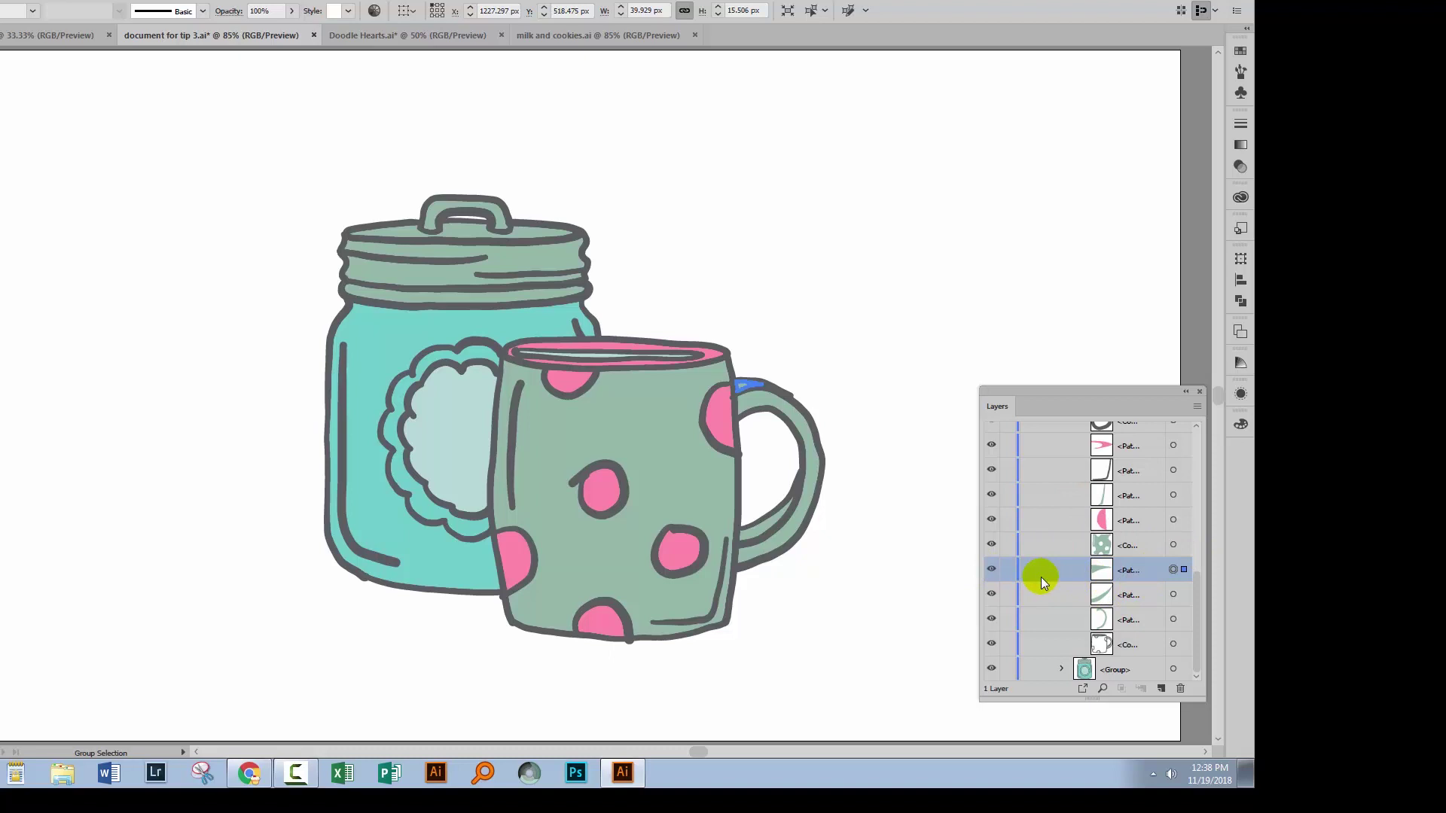
click(991, 570)
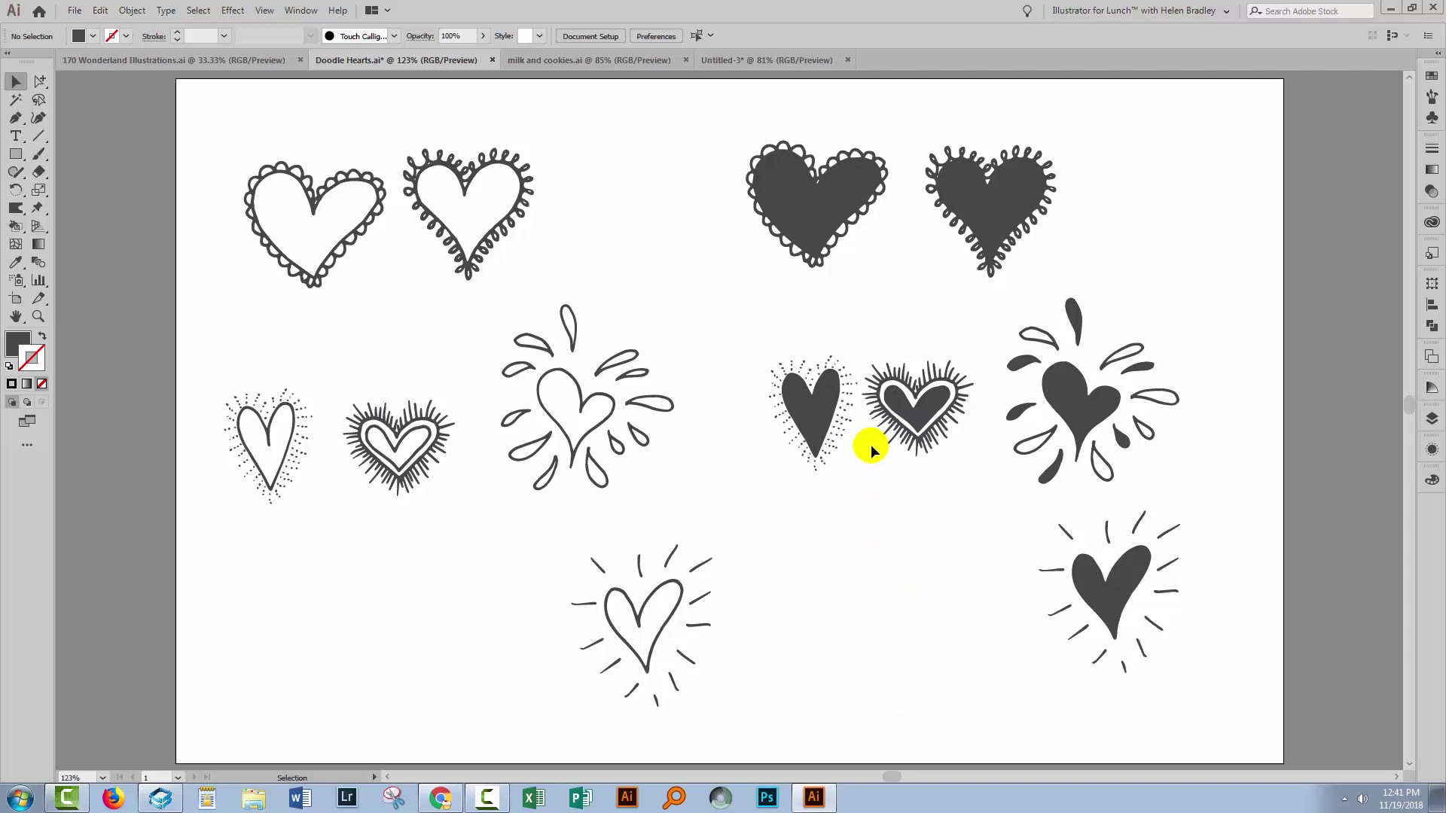
Enlarge the Layers panel and copy the top row of four hearts in Doodle Hearts
click(1430, 418)
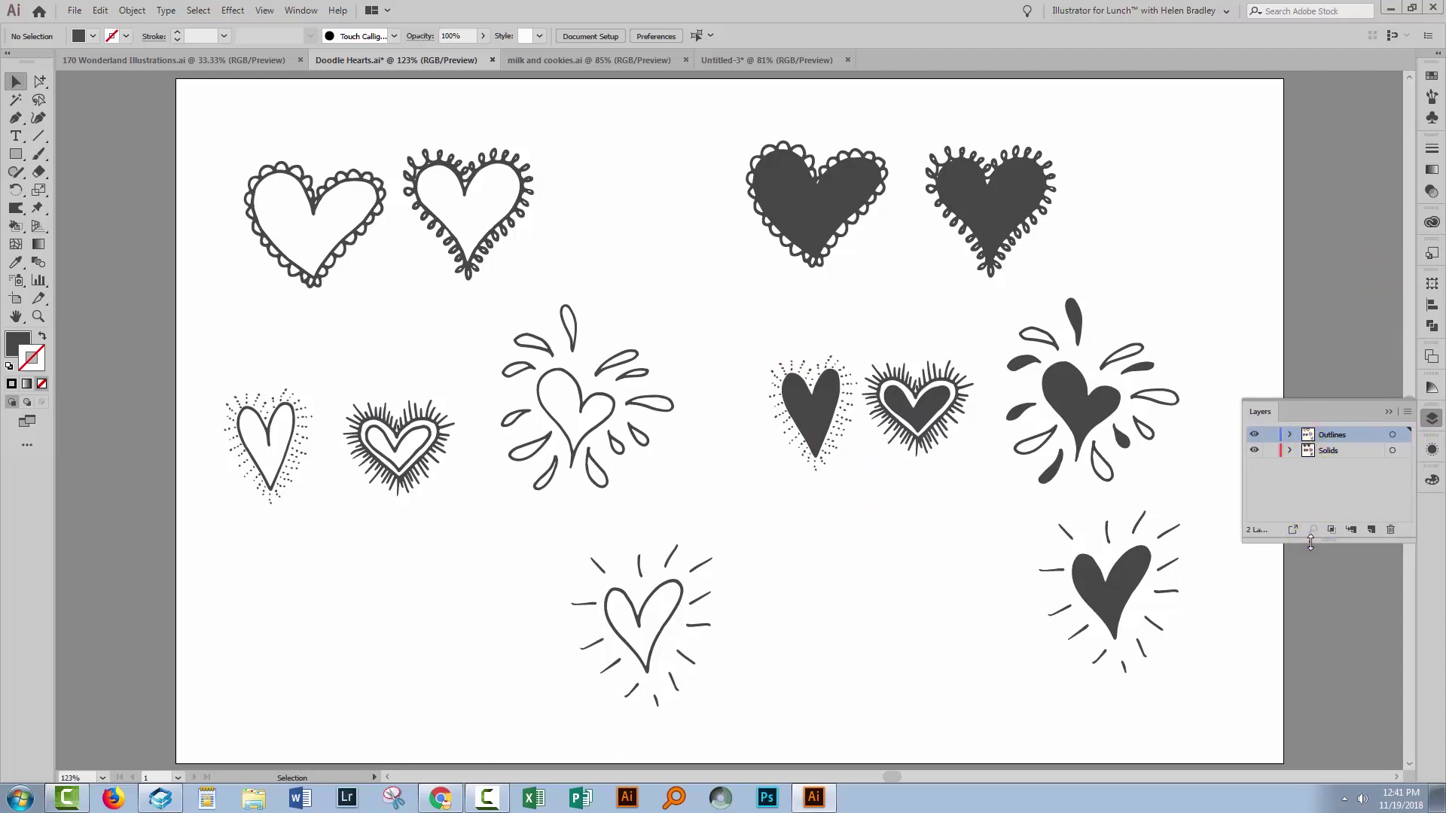
drag(1310, 541, 1310, 586)
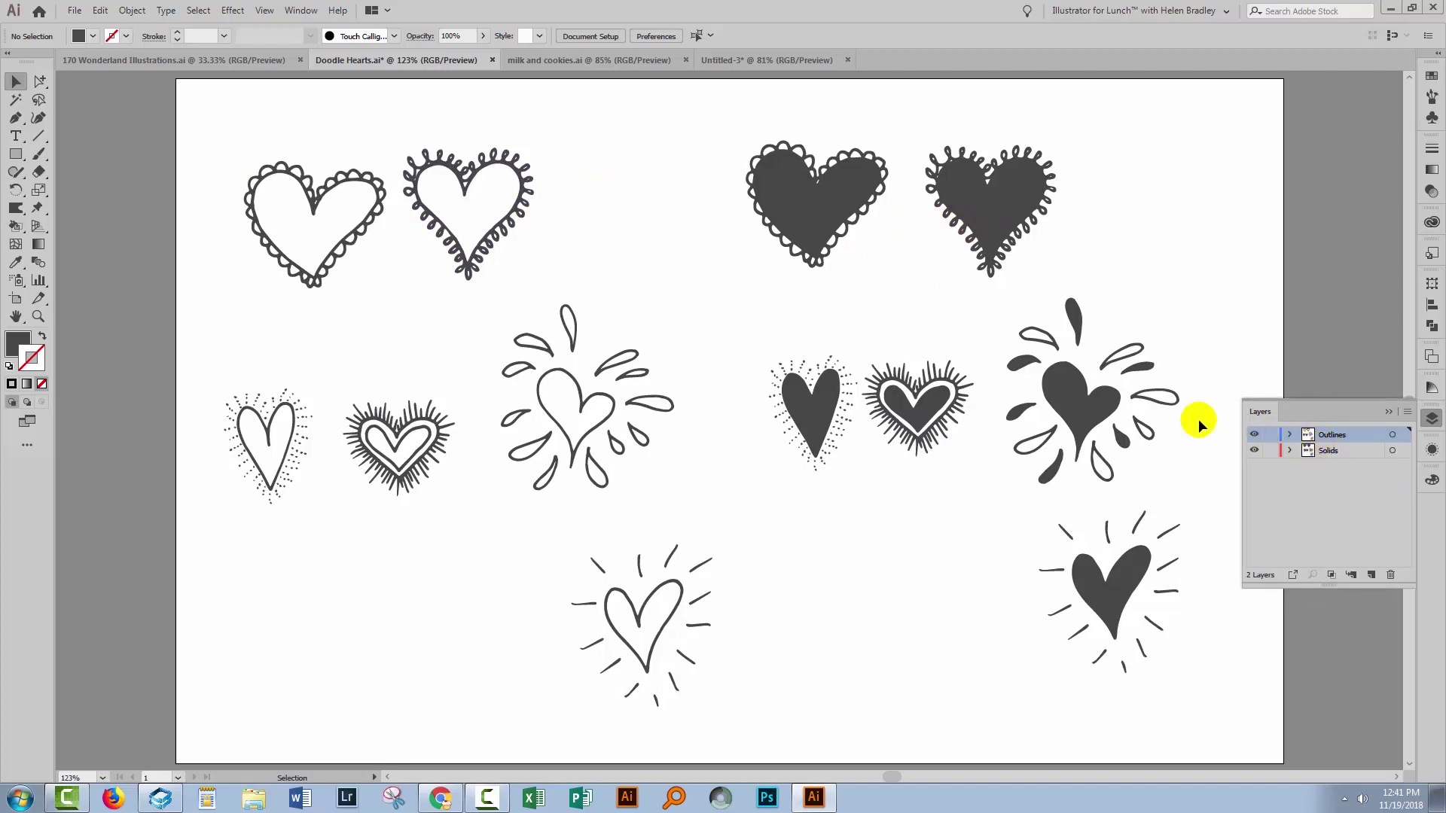
drag(184, 135, 1062, 270)
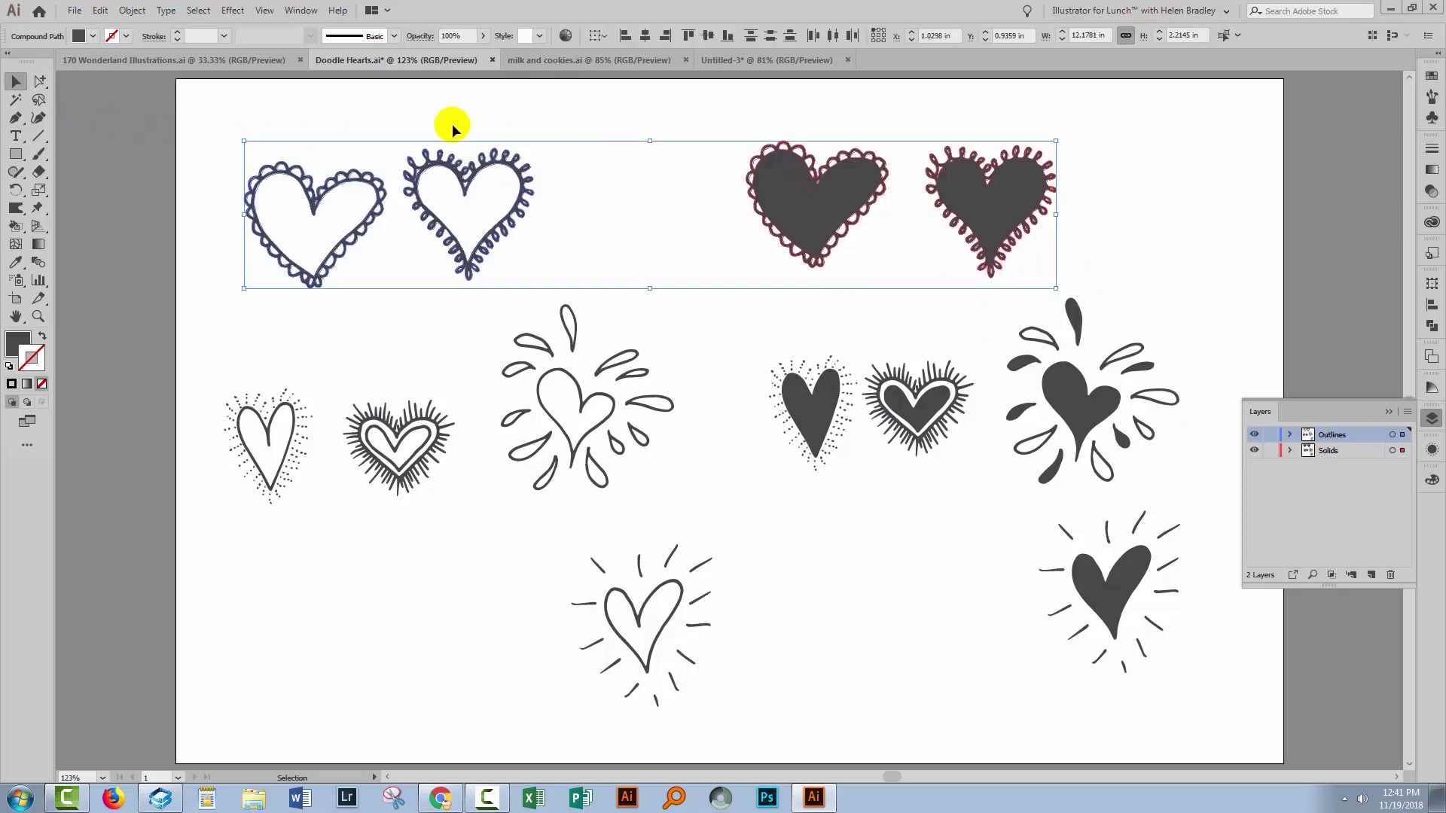
click(100, 9)
click(127, 83)
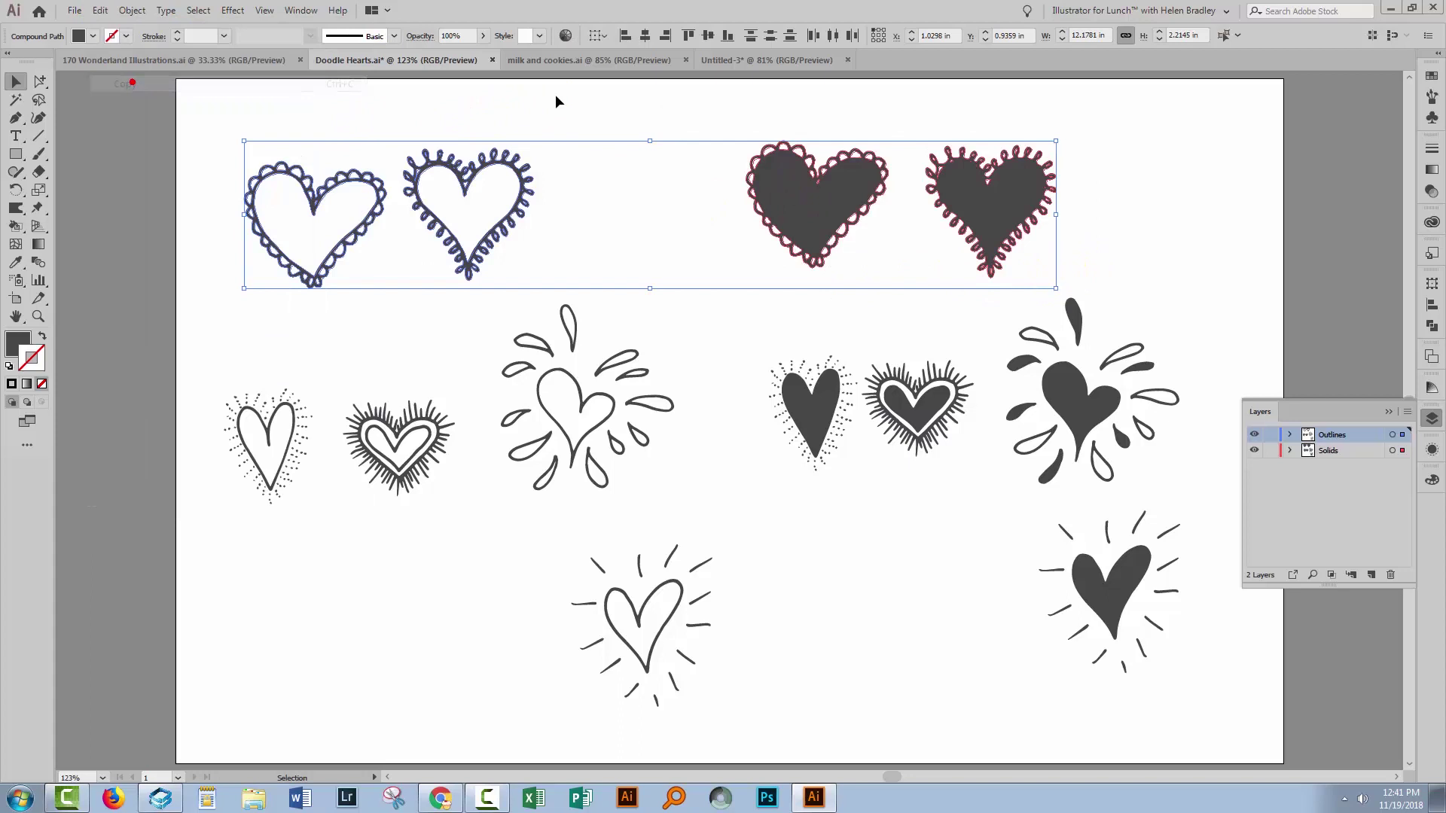
Paste the four hearts into the Untitled-3 document
click(719, 60)
click(98, 12)
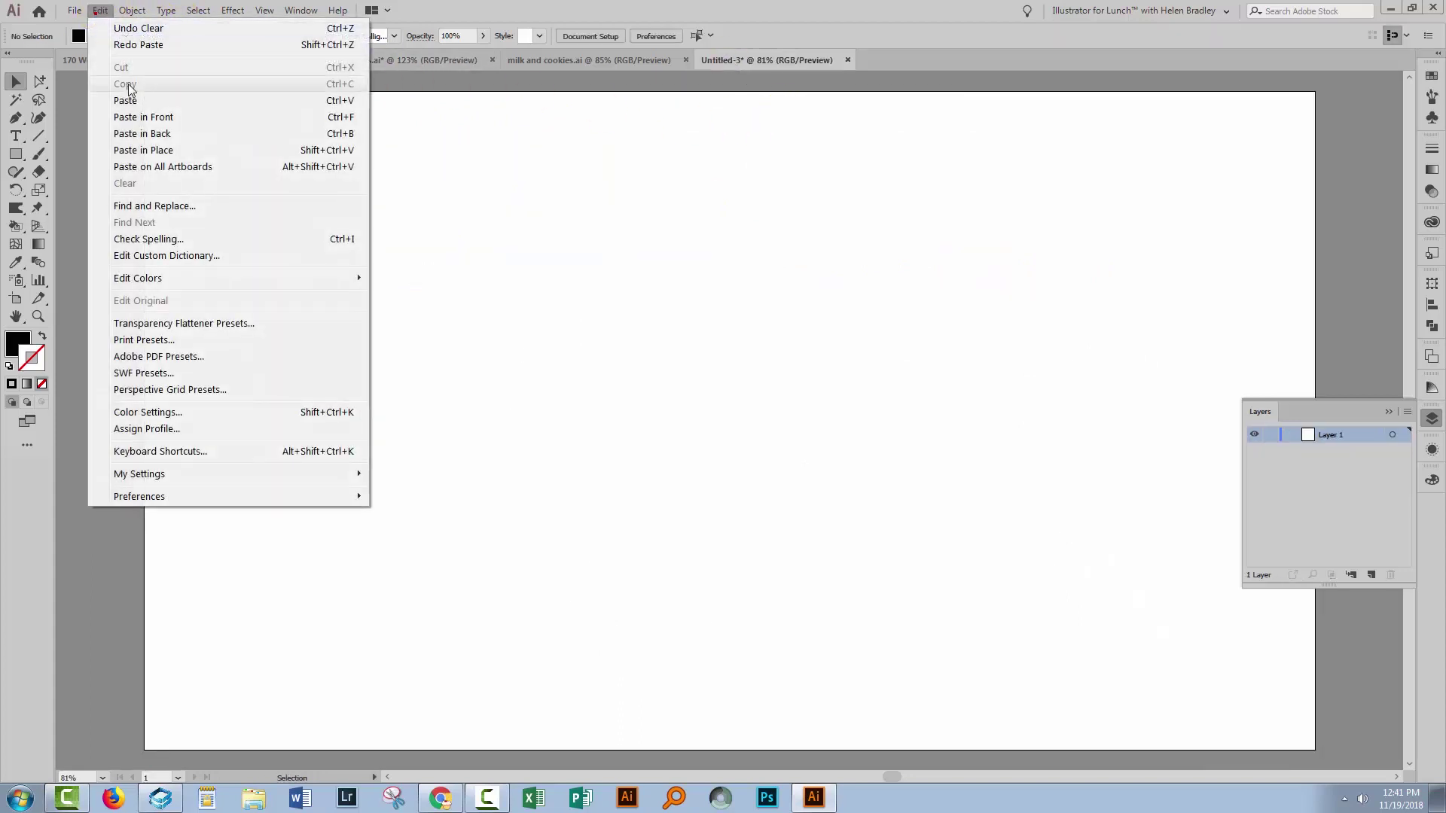
click(125, 101)
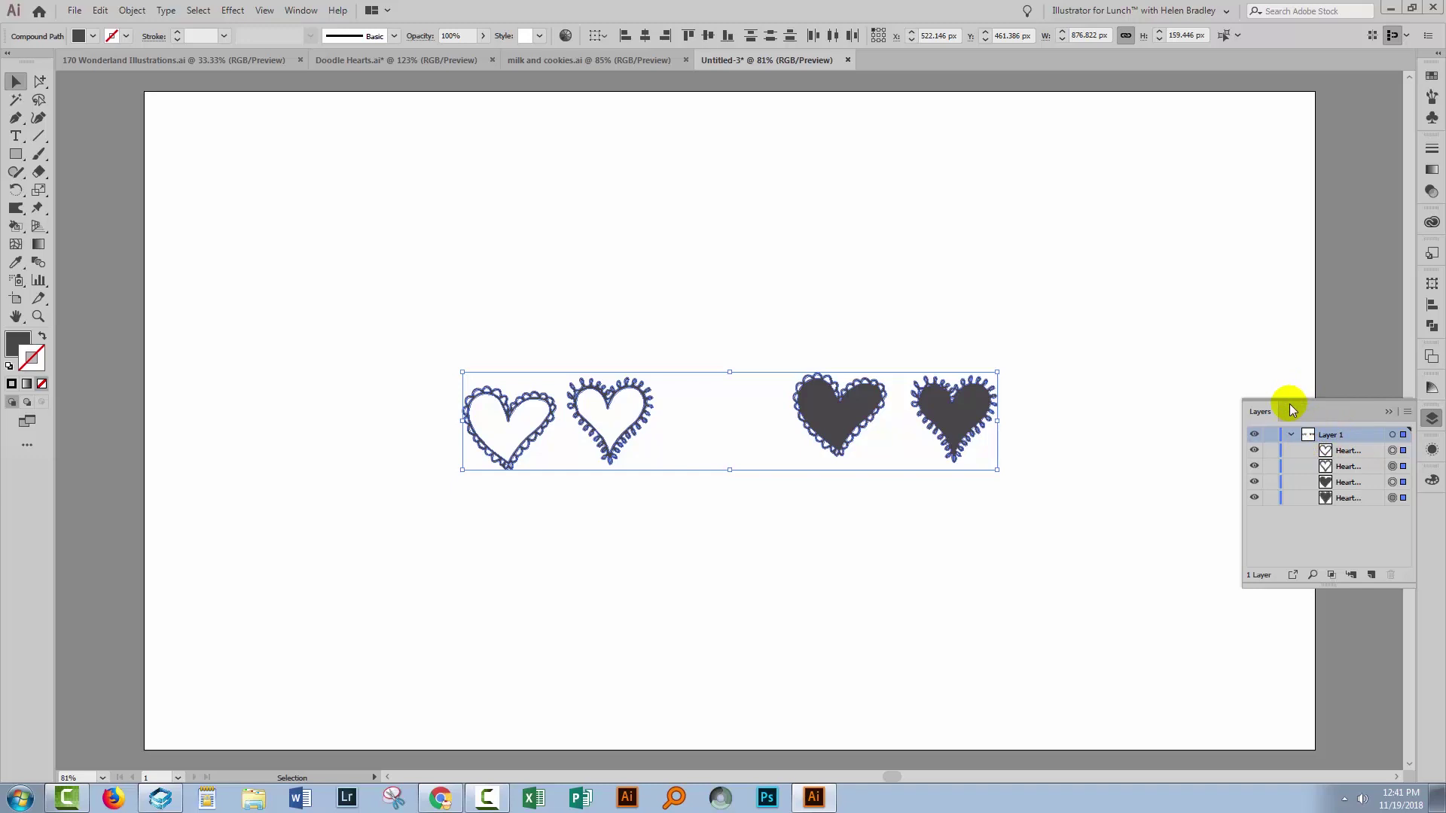
Delete the trial paste and turn on Paste Remembers Layers in the Layers panel menu
key(Delete)
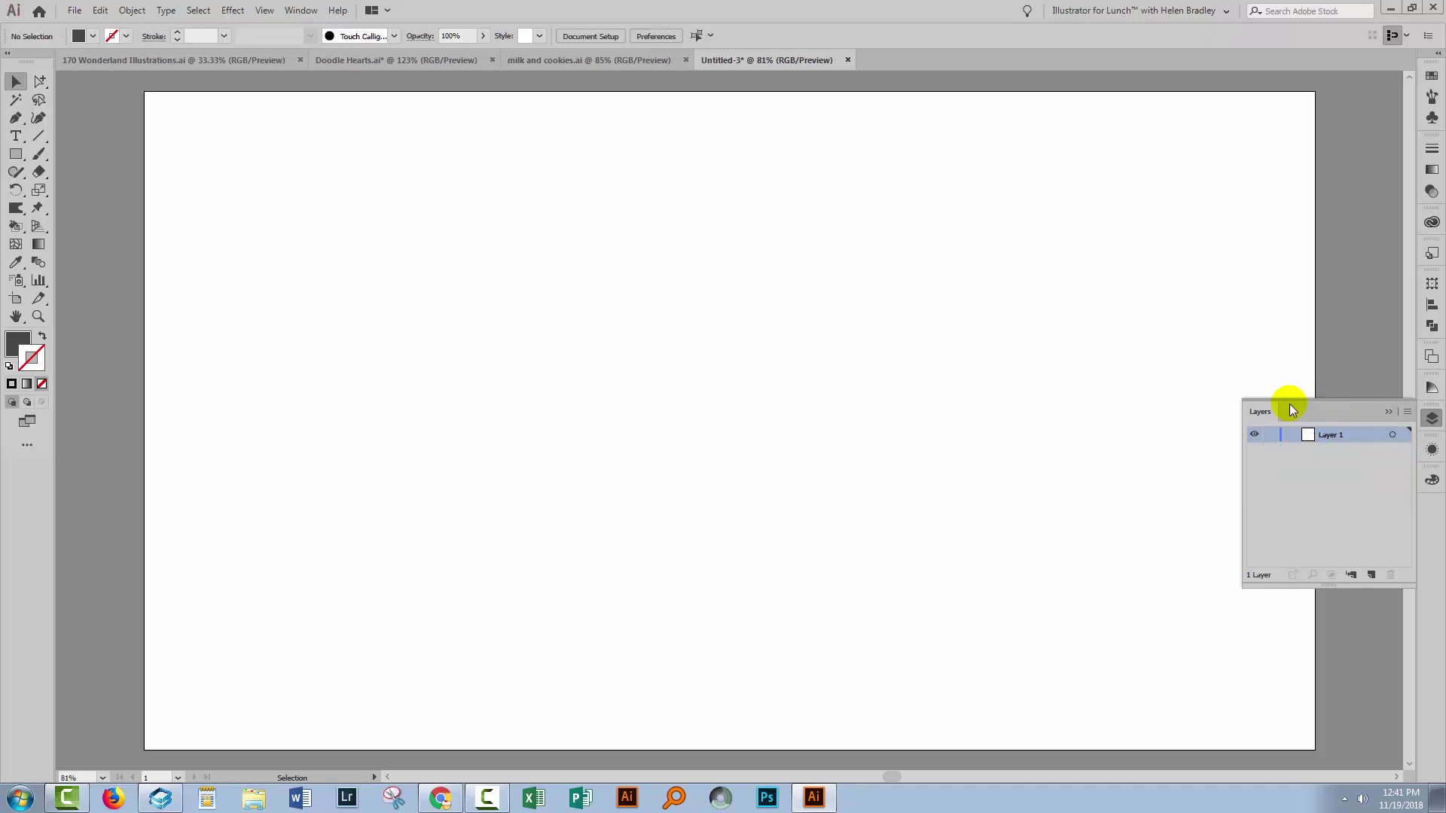
click(1407, 413)
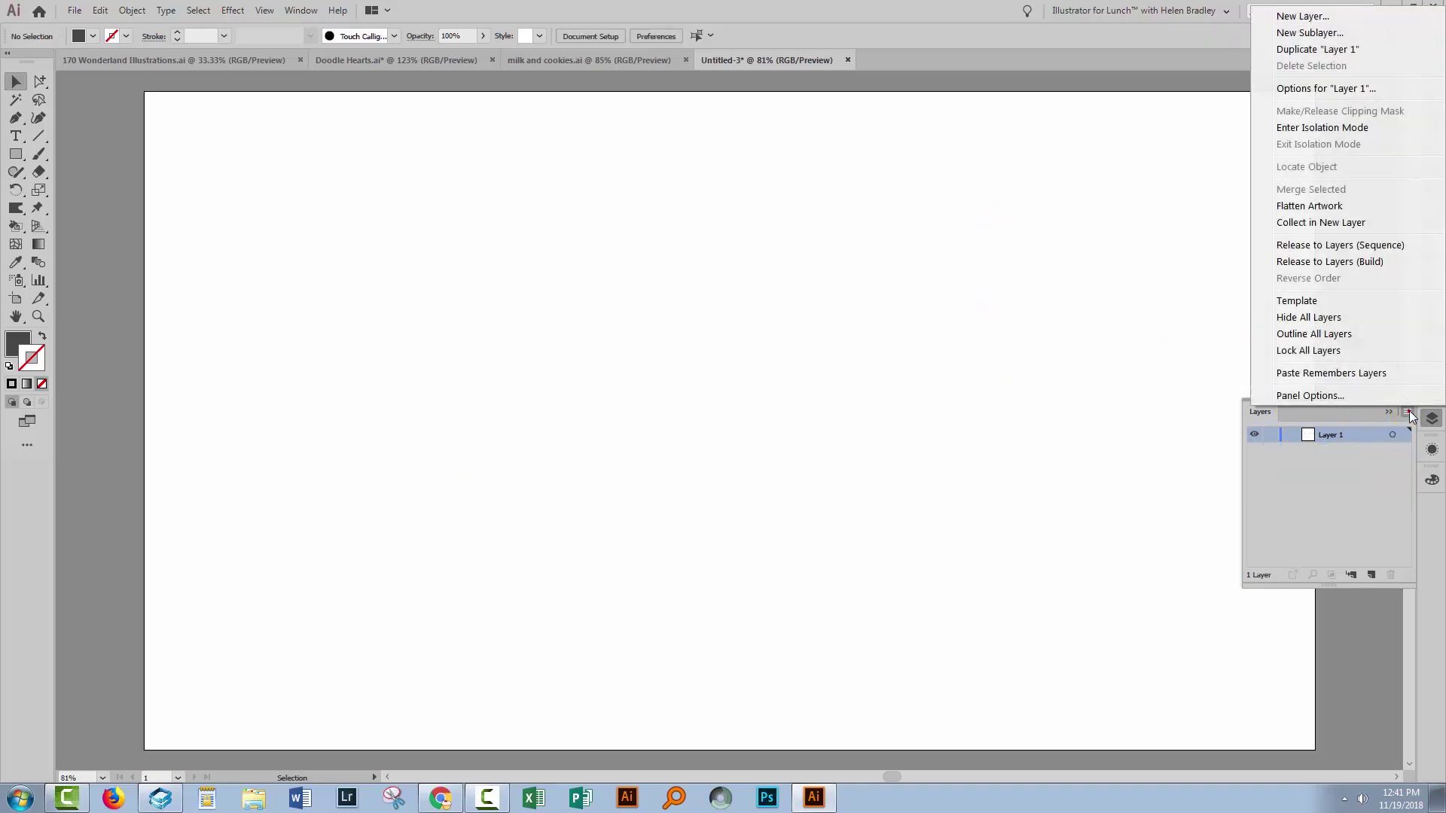
click(1310, 374)
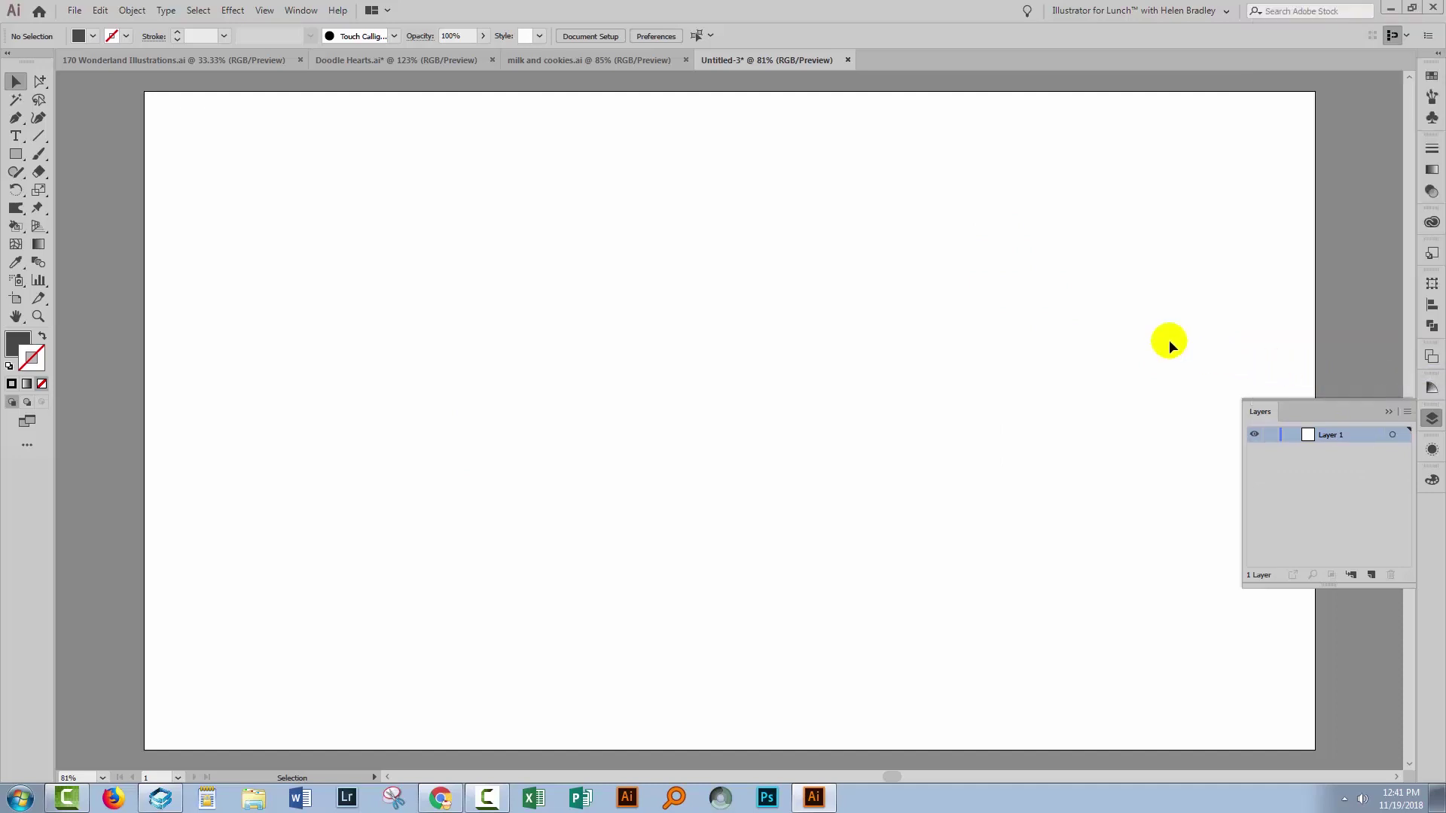
Paste the hearts again onto their original Outlines and Solids layers, then deselect
click(100, 10)
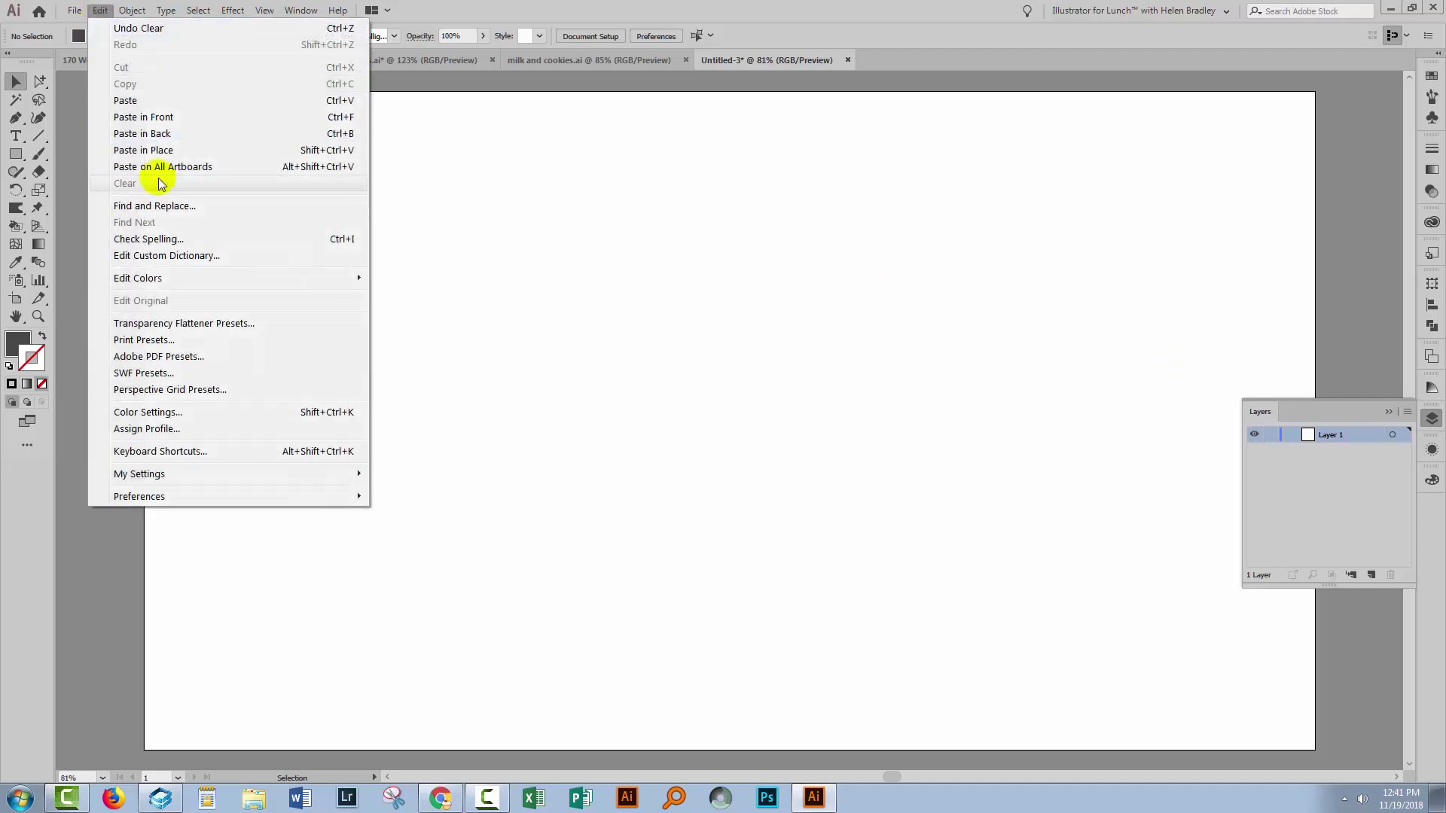
click(124, 102)
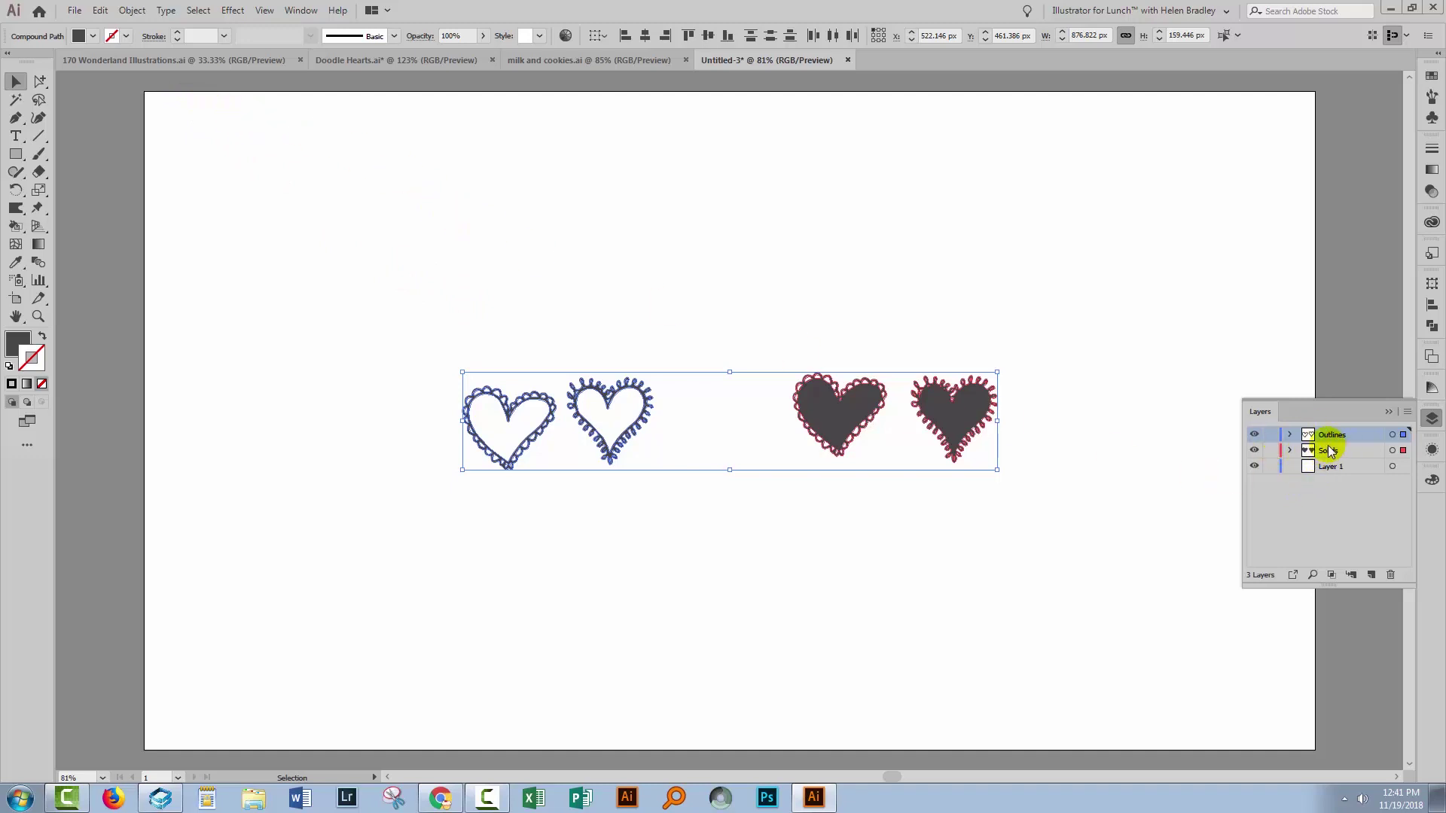
click(1132, 508)
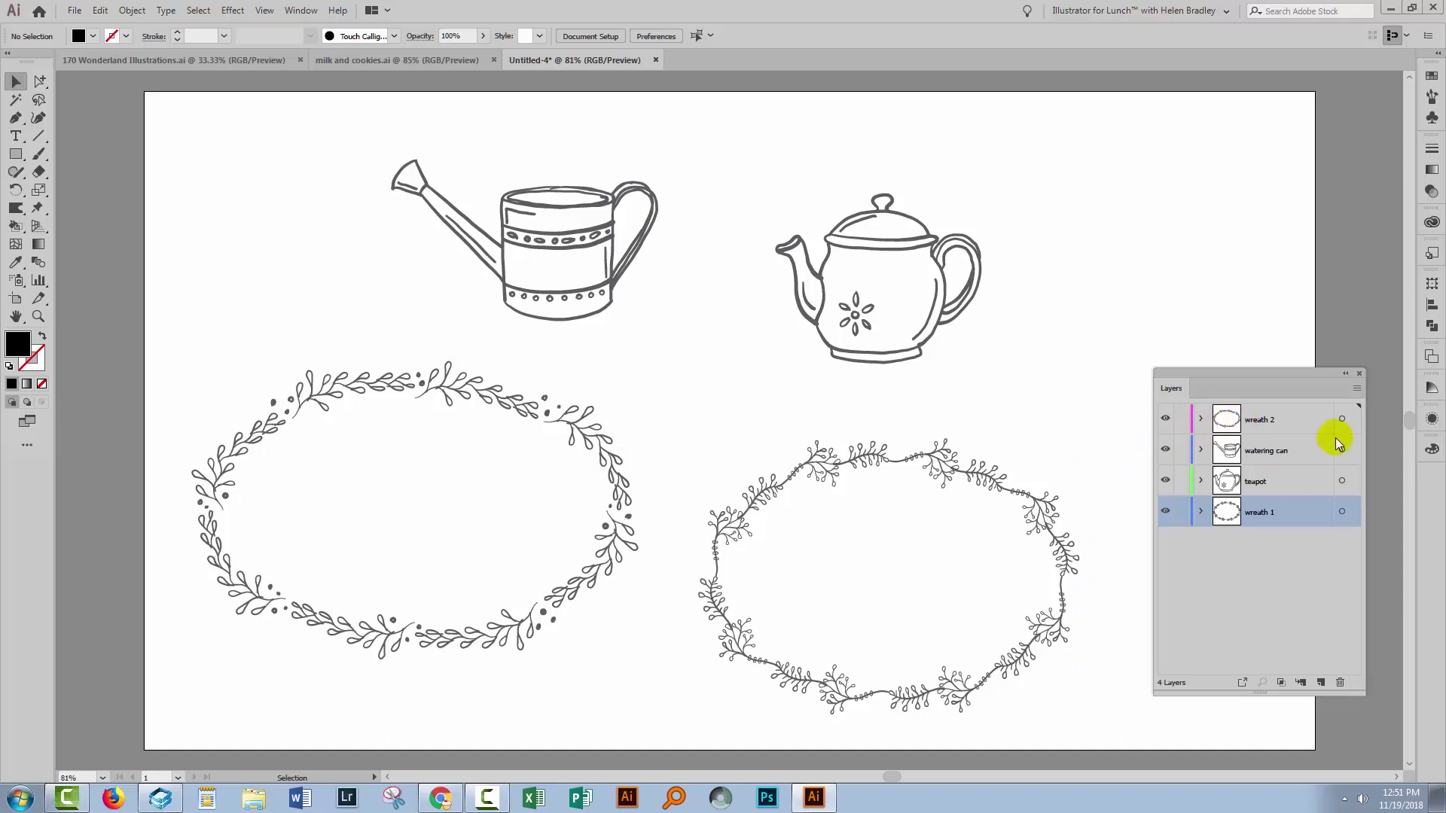
Hide and reshow wreath 2, then Alt-click its lock to lock all other layers
click(1166, 418)
click(1166, 419)
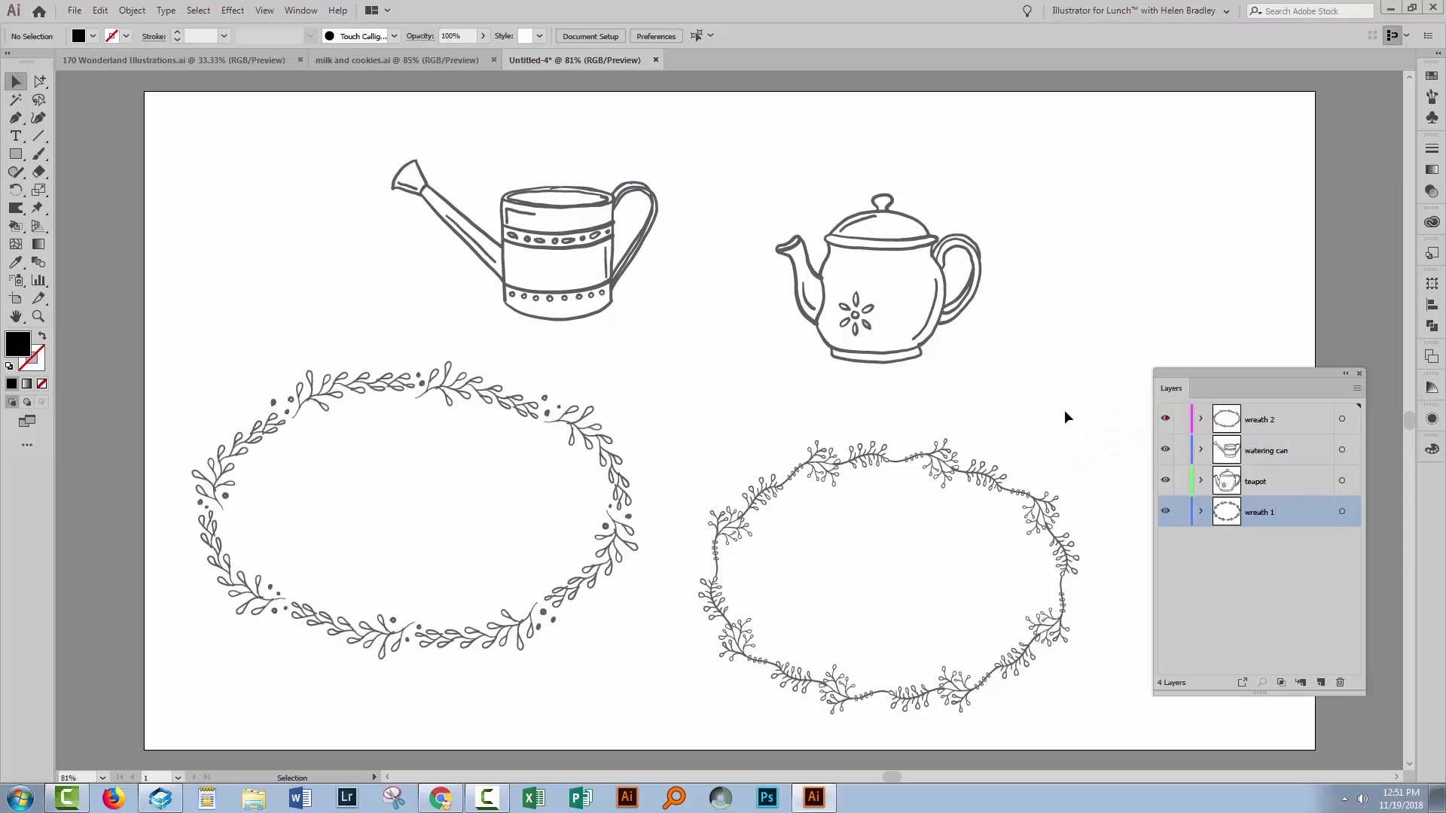
alt+click(1182, 420)
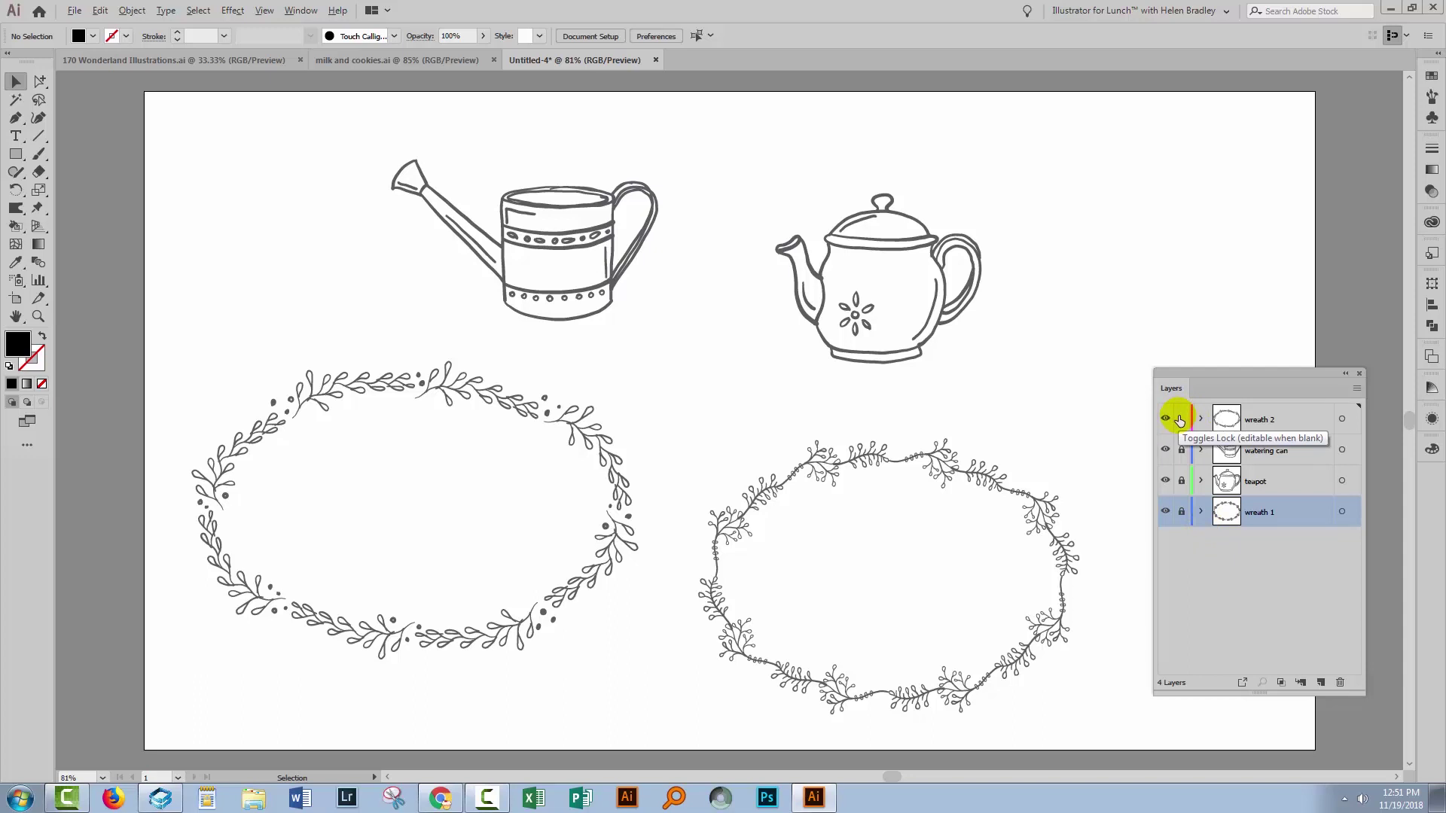
Unlock the other layers, then lock every layer except the watering can
alt+click(1179, 419)
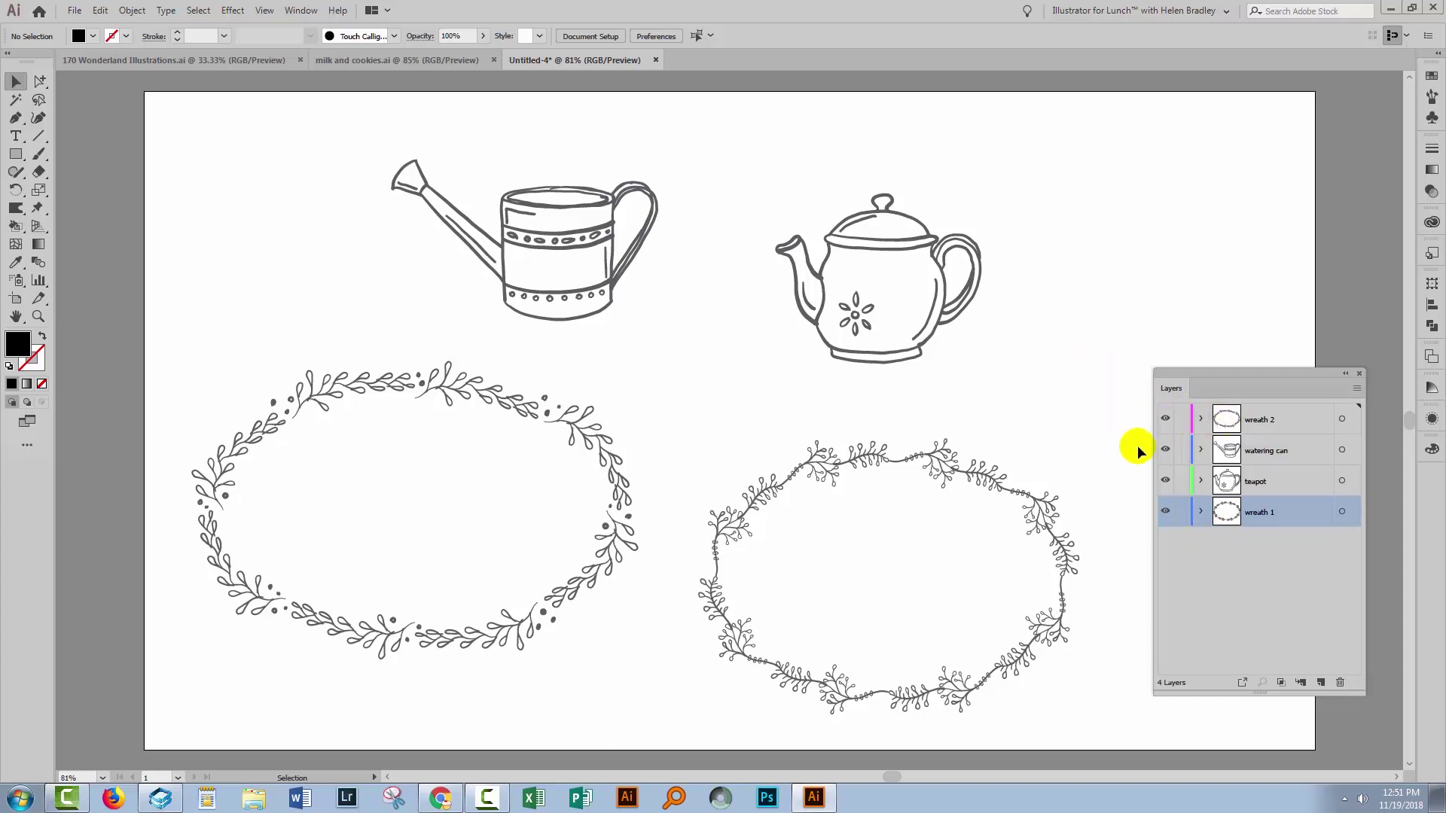
click(1269, 452)
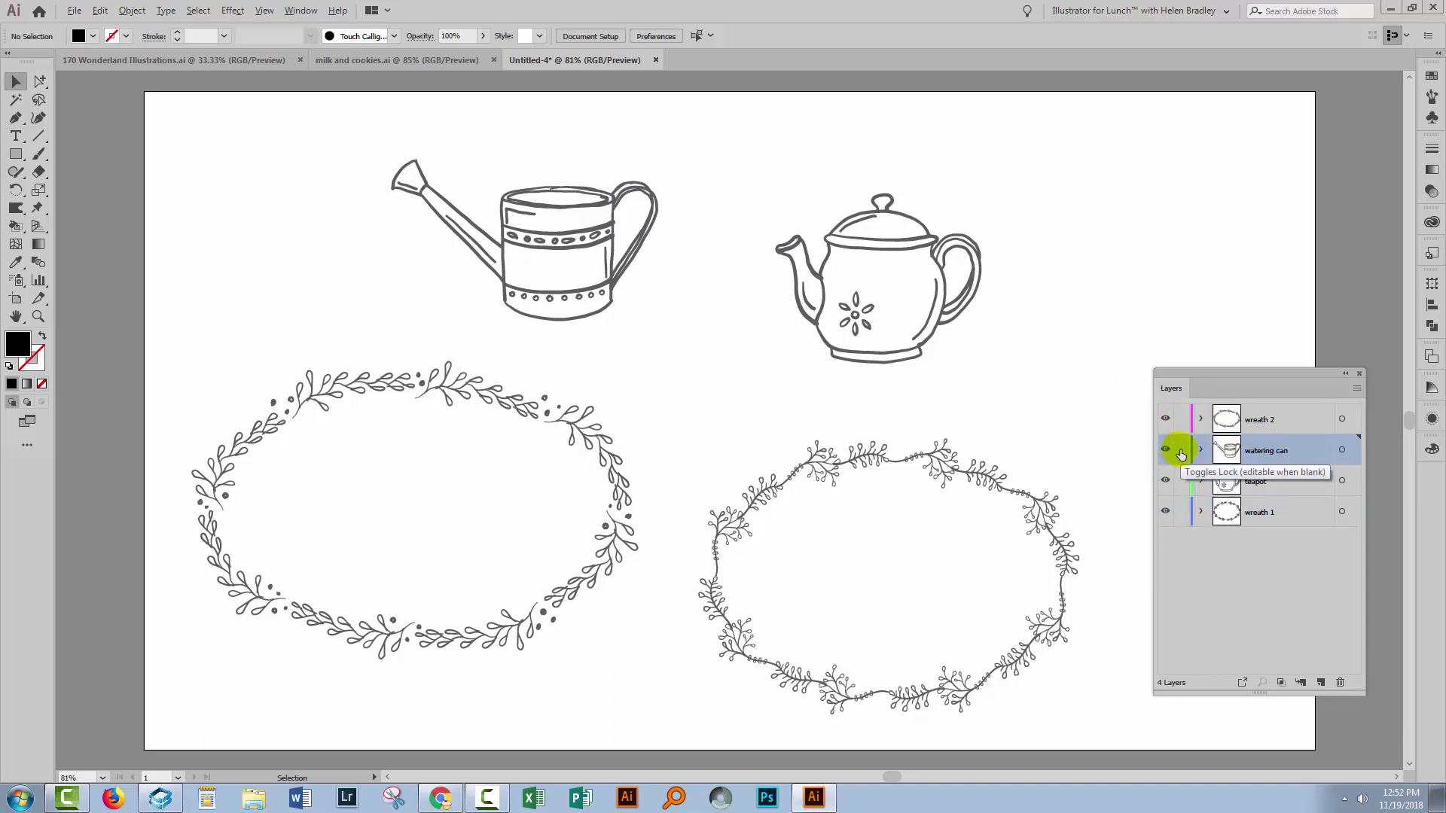
alt+click(1180, 452)
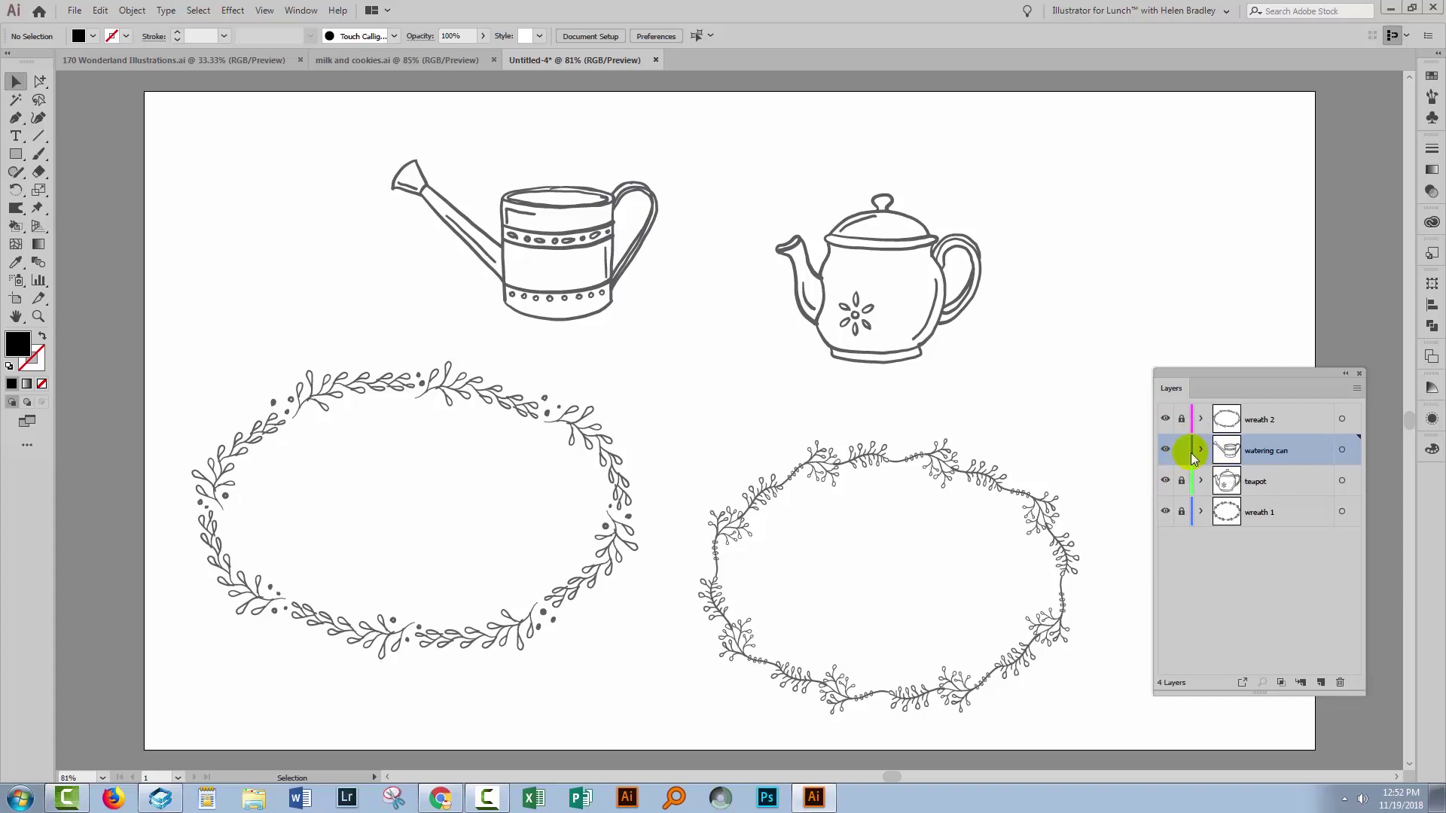
Unlock all layers, show wreath 2 alone via Alt-click on its eye, then restore all layers
alt+click(1182, 450)
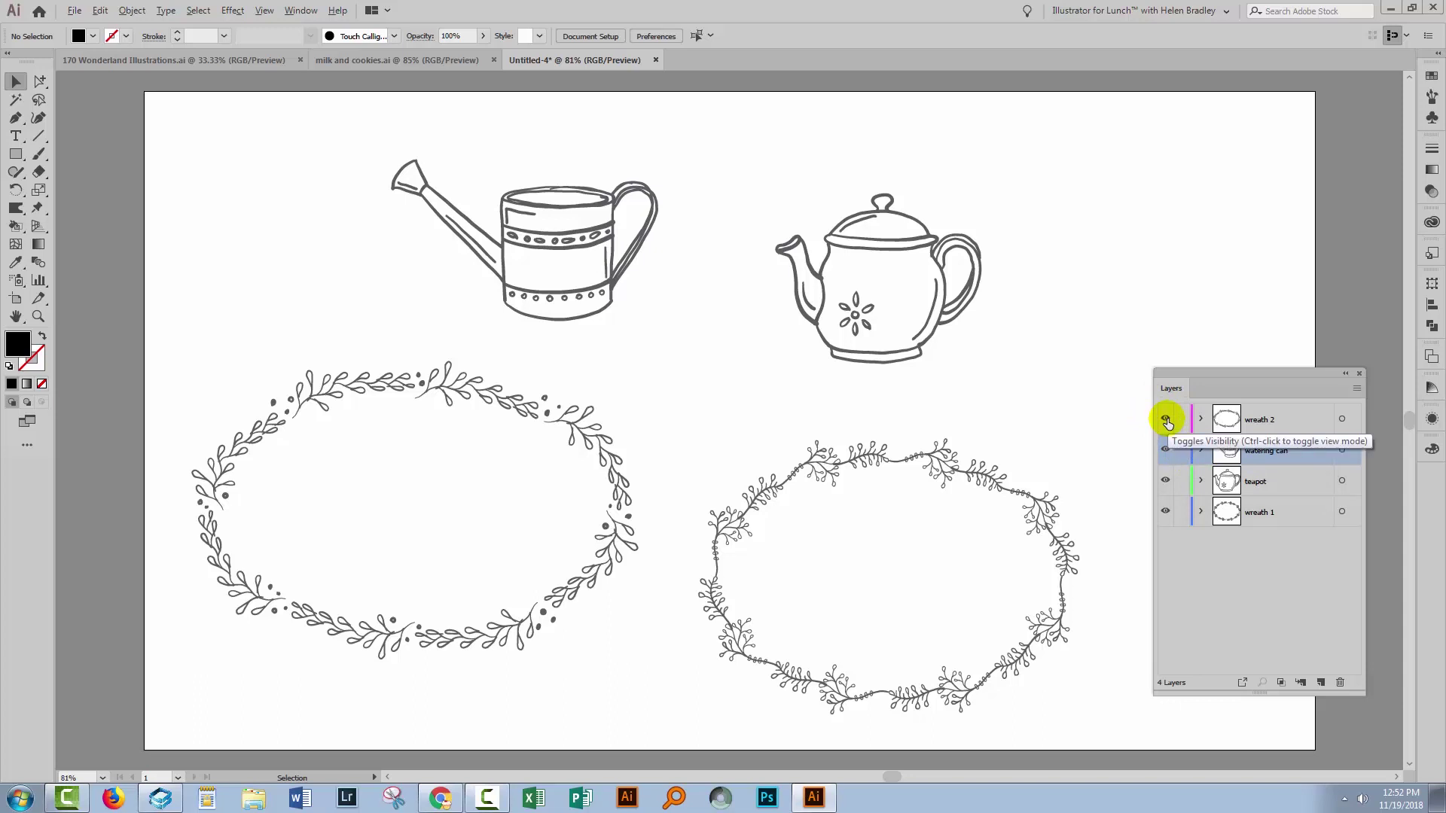
alt+click(1166, 420)
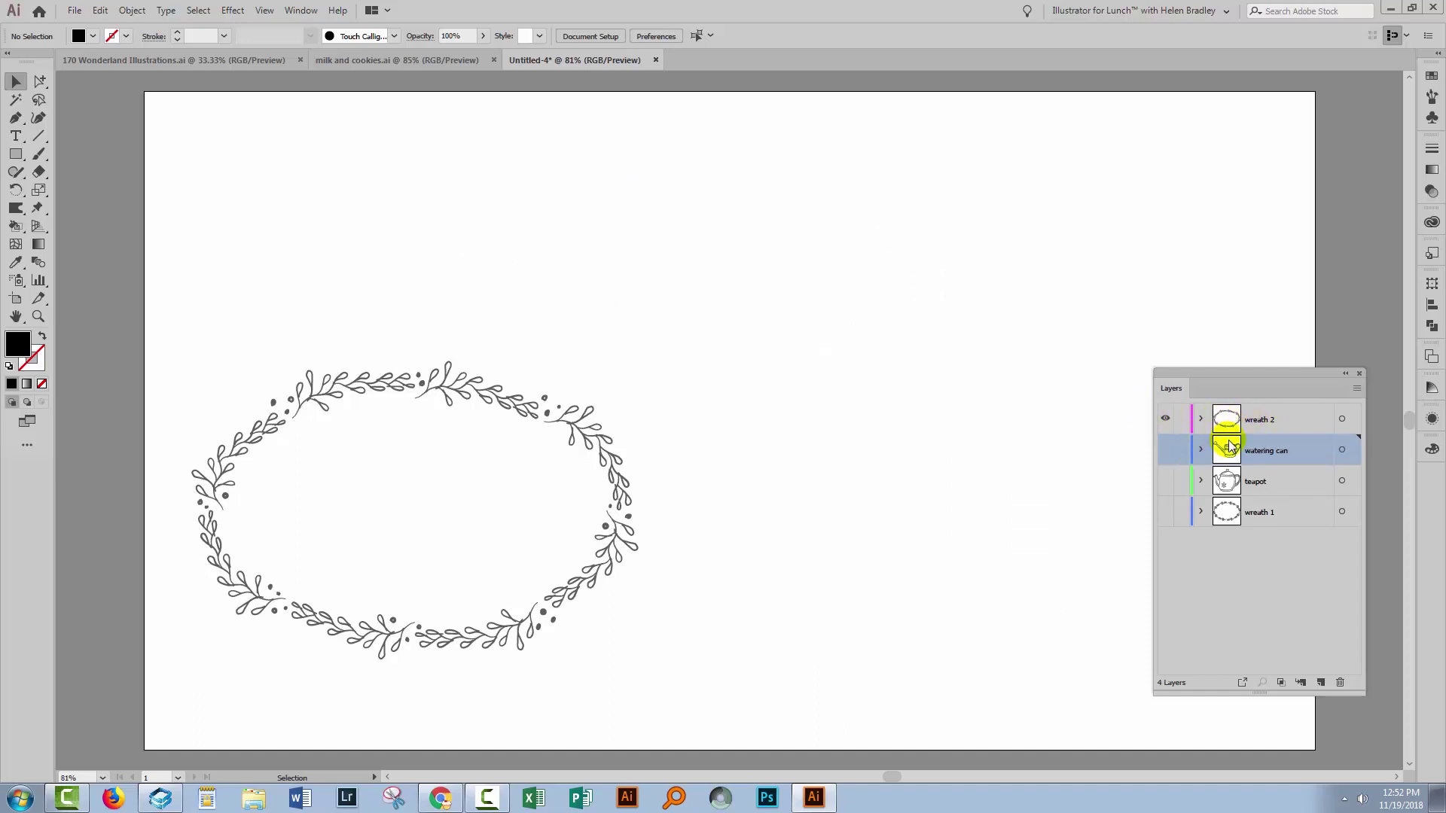
alt+click(1164, 420)
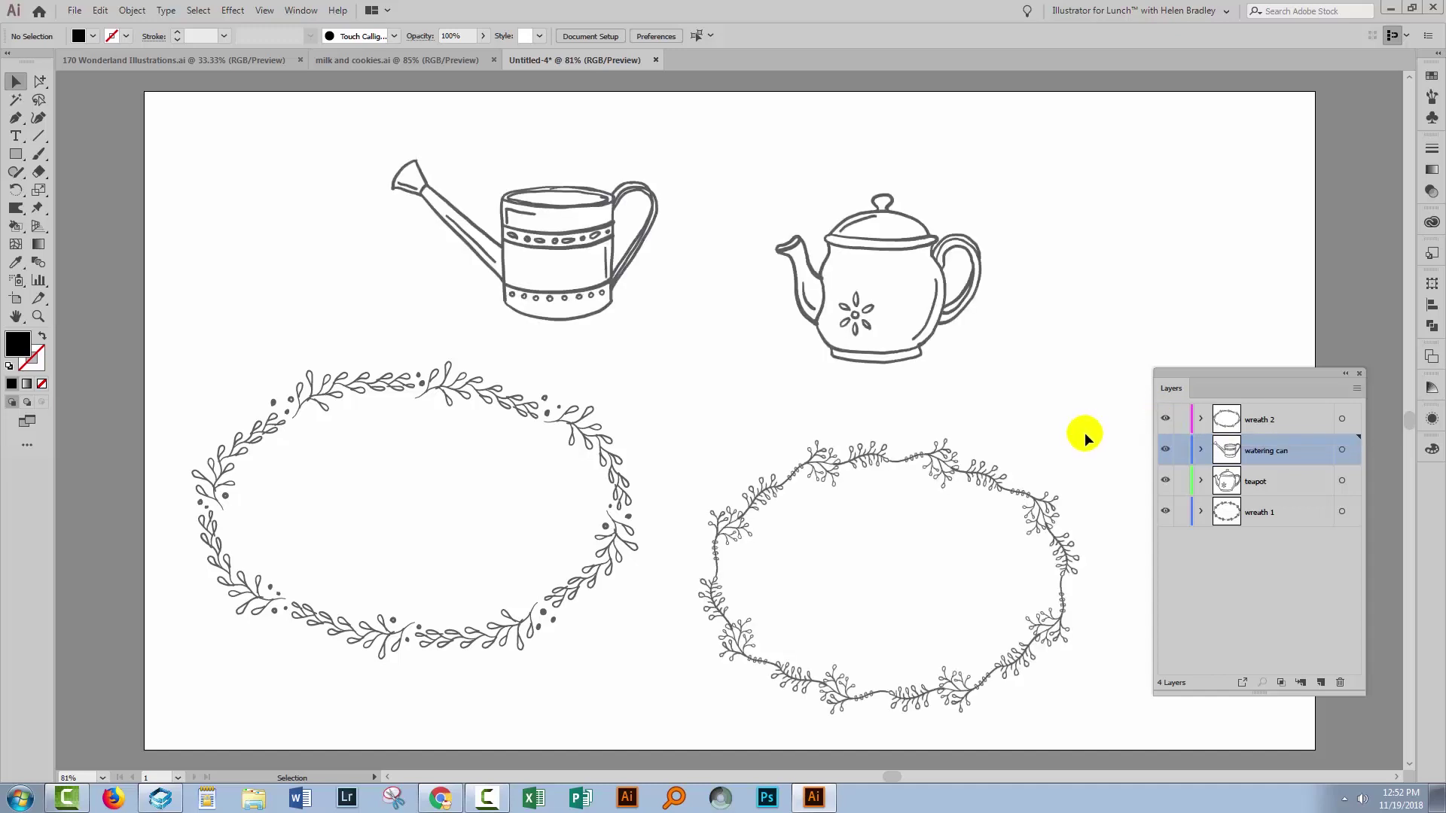